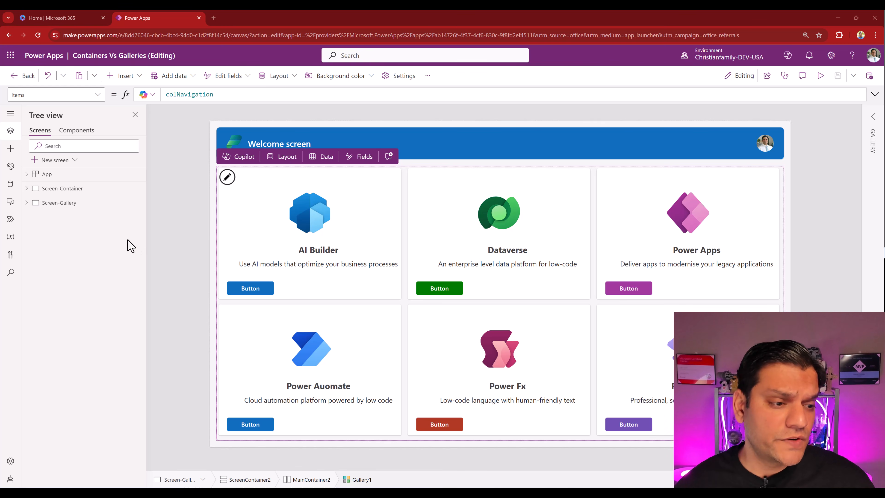
Compare the layouts of Screen-Container and Screen-Gallery by switching between the two screens
{"action": "left_click", "coordinate": [69, 193]}
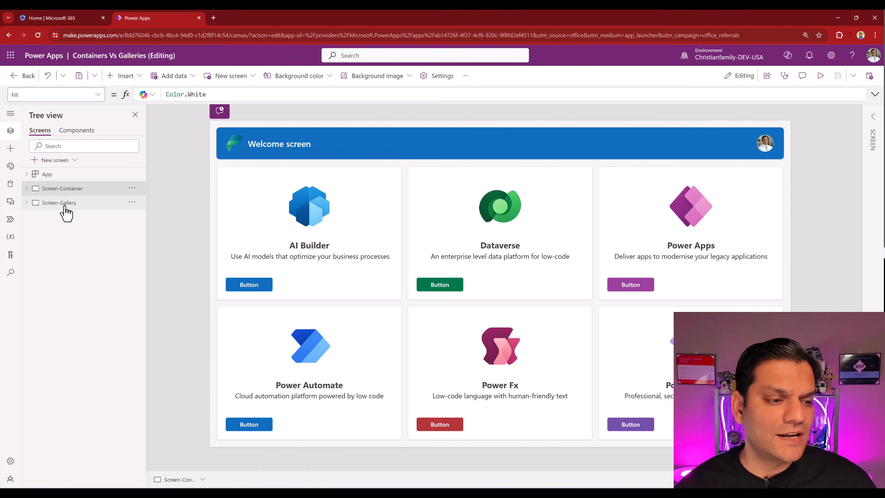
{"action": "left_click", "coordinate": [65, 207]}
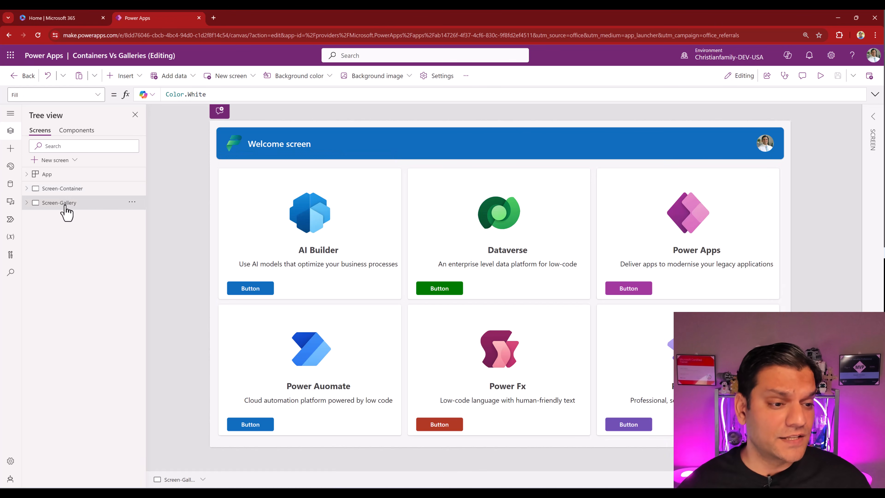
{"action": "left_click", "coordinate": [68, 192]}
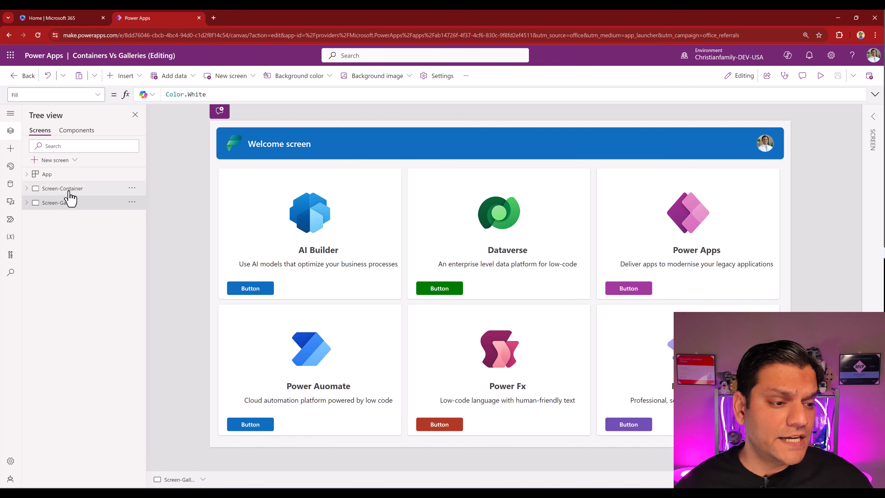
Expand the hierarchy of Screen-Container and examine ScreenContainer1 and its HeaderContainer1
{"action": "left_click", "coordinate": [26, 188]}
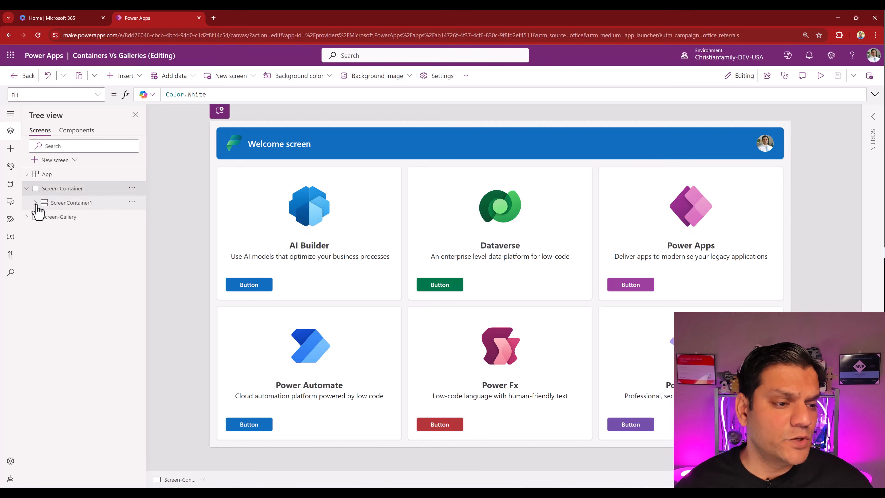
{"action": "left_click", "coordinate": [35, 203]}
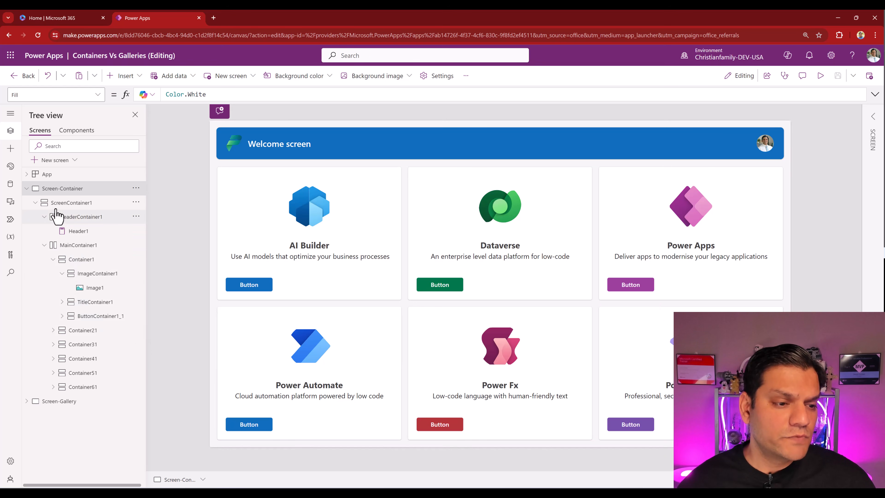
{"action": "left_click", "coordinate": [60, 203]}
{"action": "left_click", "coordinate": [35, 203]}
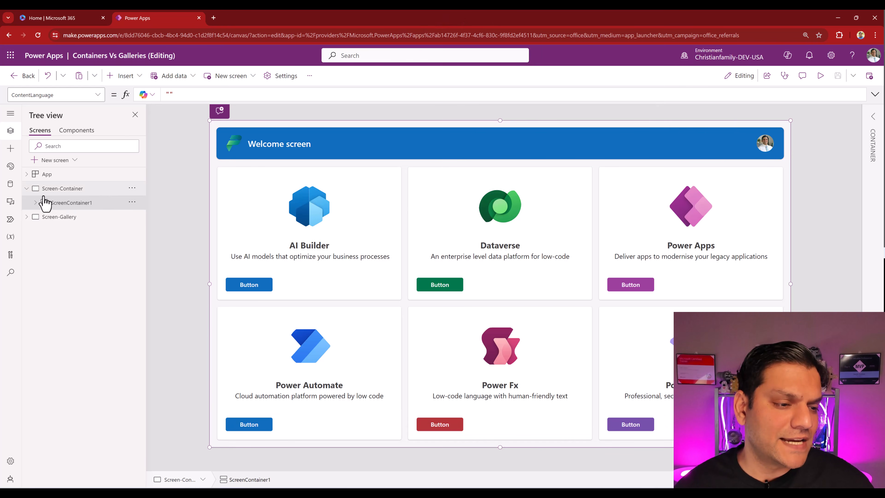
{"action": "left_click", "coordinate": [35, 204]}
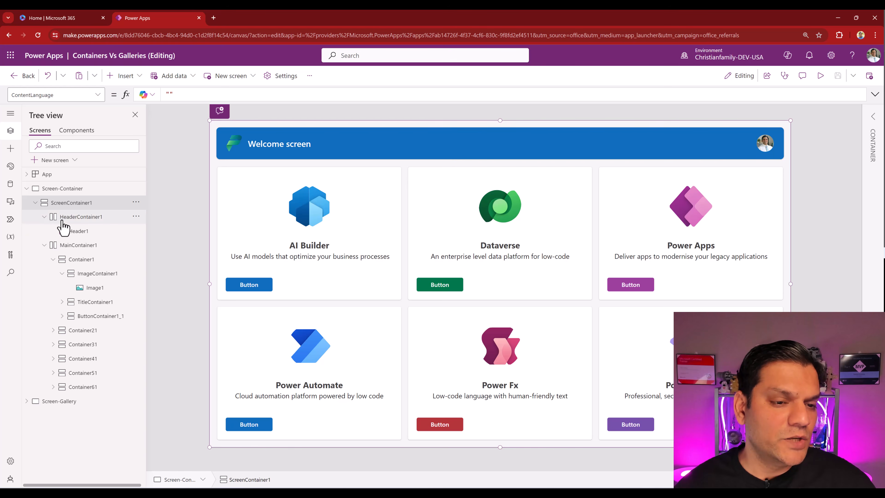
{"action": "left_click", "coordinate": [265, 142]}
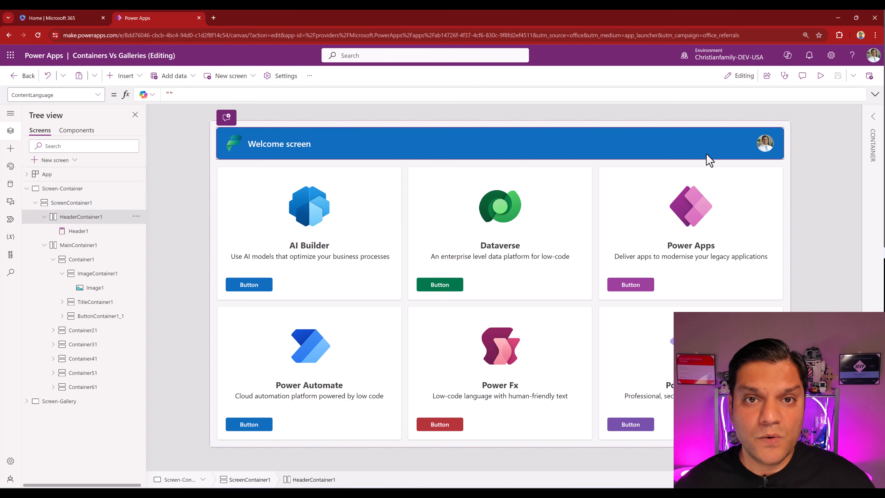
Collapse HeaderContainer1 and examine MainContainer1 with its child containers folded
{"action": "left_click", "coordinate": [44, 218]}
{"action": "left_click", "coordinate": [59, 231]}
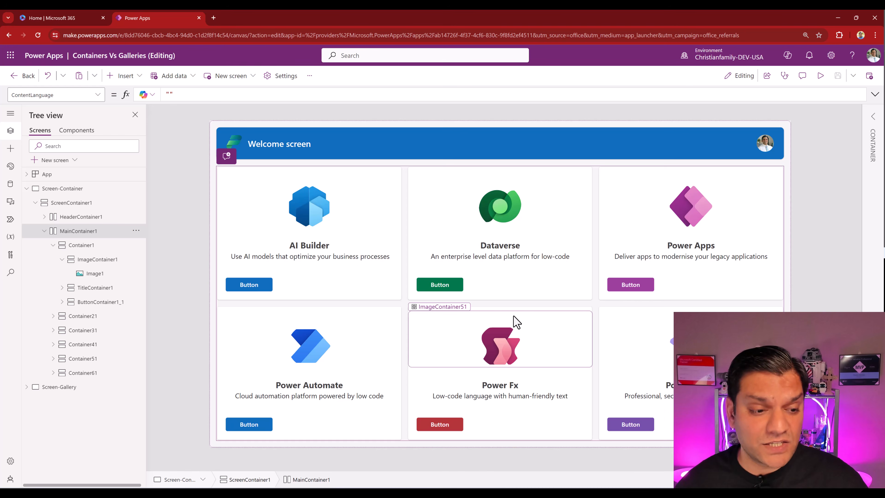
{"action": "left_click", "coordinate": [62, 259]}
{"action": "left_click", "coordinate": [53, 244]}
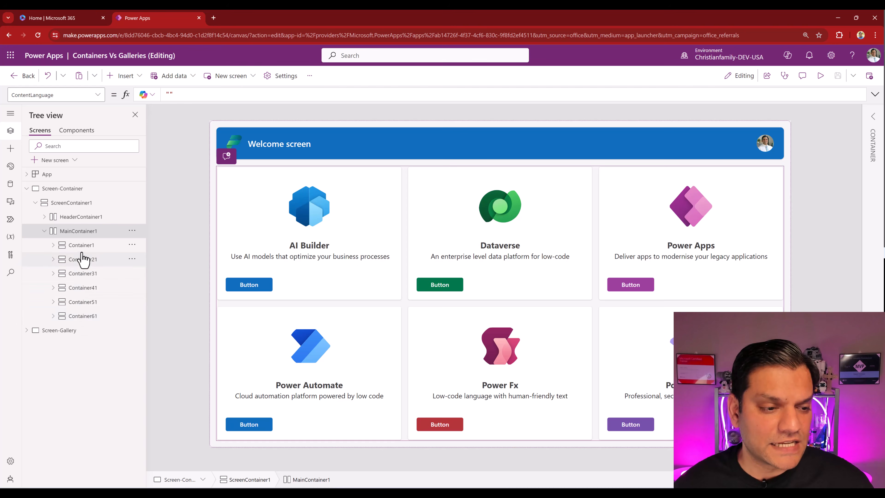
Expand Container1 and its image, title and button containers to examine the controls of the AI Builder card
{"action": "left_click", "coordinate": [64, 249]}
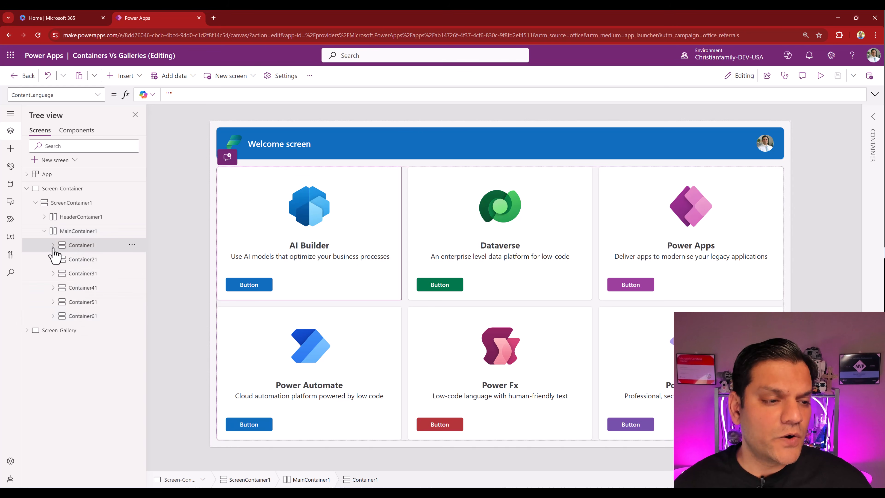
{"action": "left_click", "coordinate": [53, 245]}
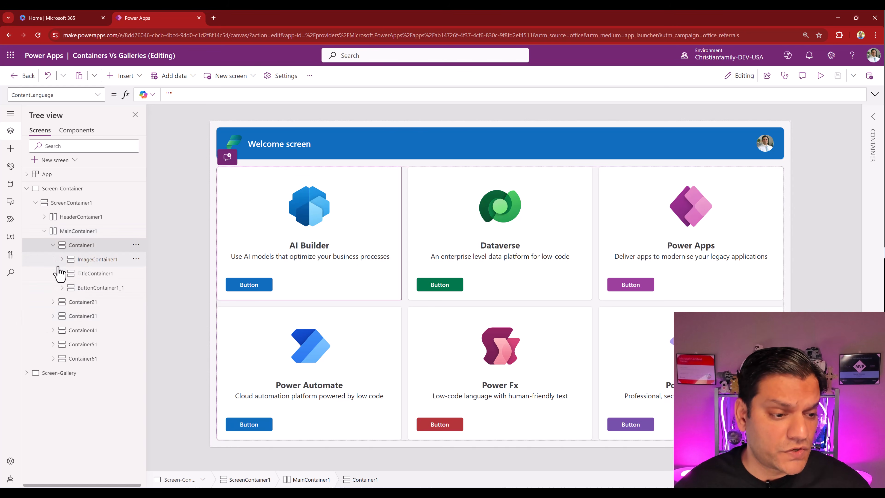
{"action": "left_click", "coordinate": [62, 259]}
{"action": "left_click", "coordinate": [62, 287]}
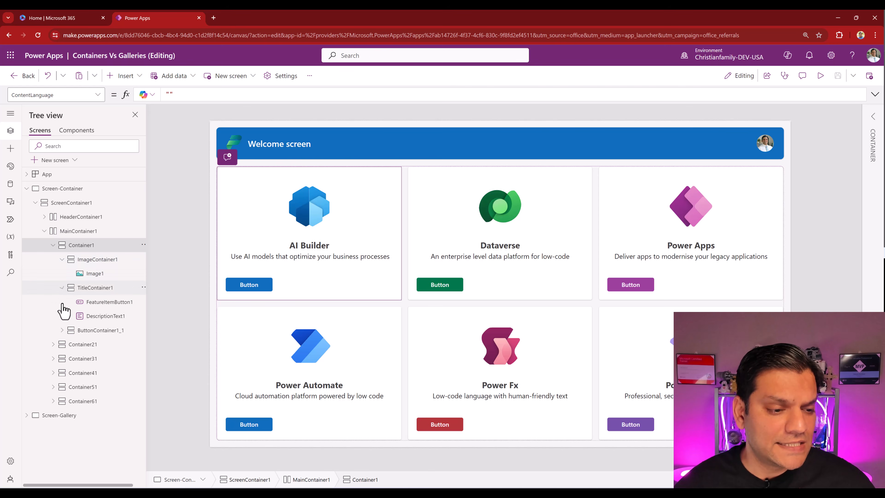
{"action": "left_click", "coordinate": [62, 330]}
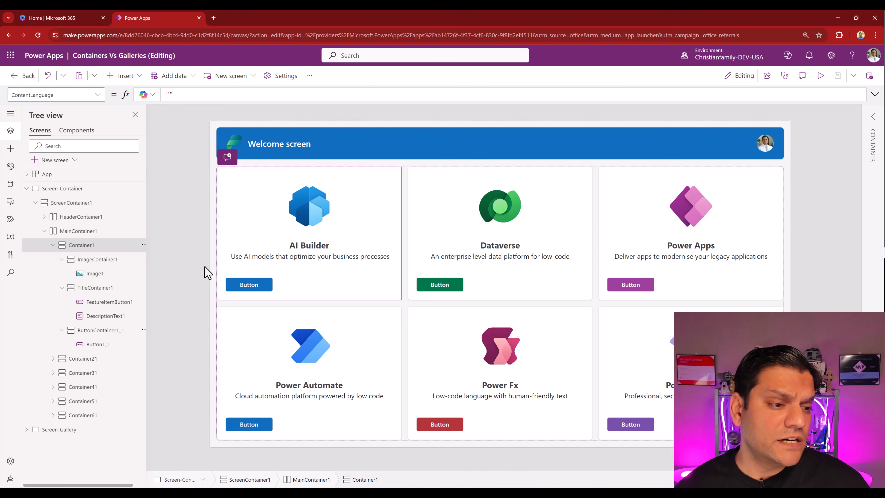
Collapse Screen-Container and expand Screen-Gallery down to GalleryContainer1 to examine the structure of Gallery1
{"action": "left_click", "coordinate": [27, 189]}
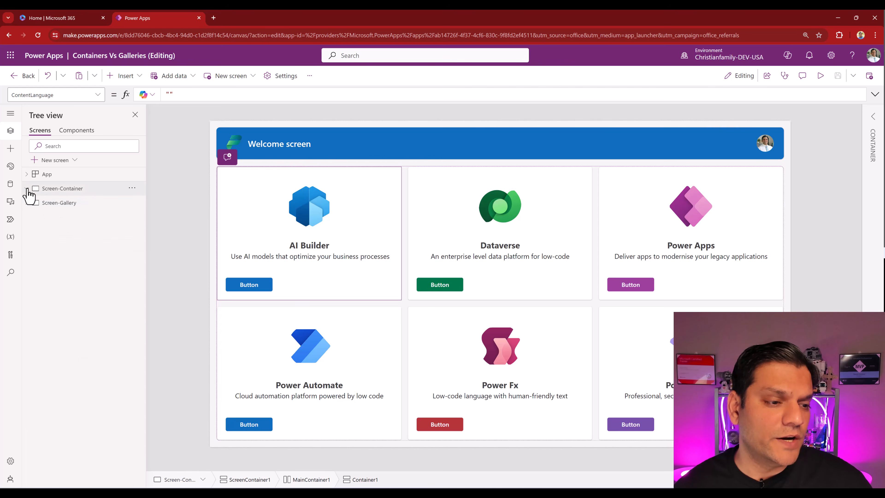
{"action": "left_click", "coordinate": [27, 203]}
{"action": "left_click", "coordinate": [61, 217]}
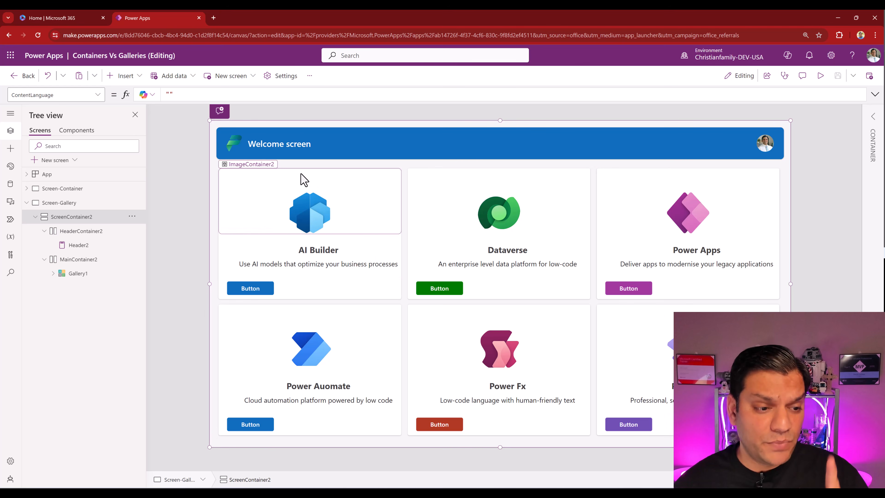
{"action": "left_click", "coordinate": [70, 261]}
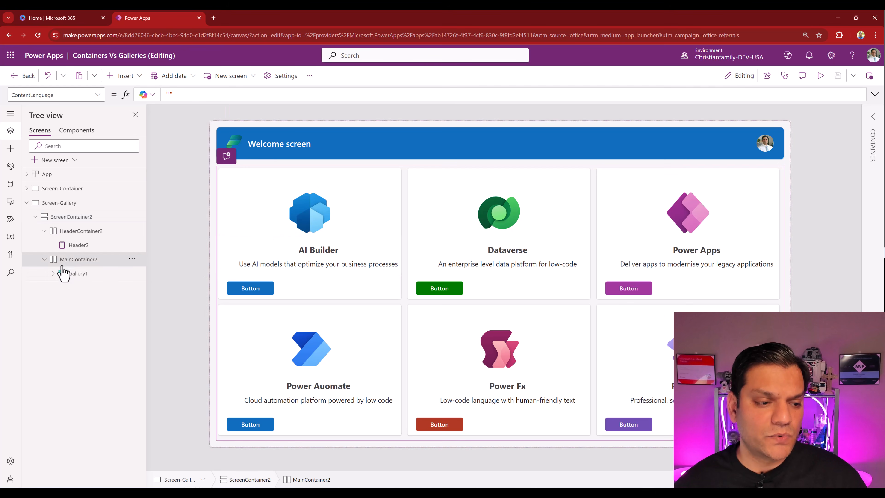
{"action": "left_click", "coordinate": [53, 274]}
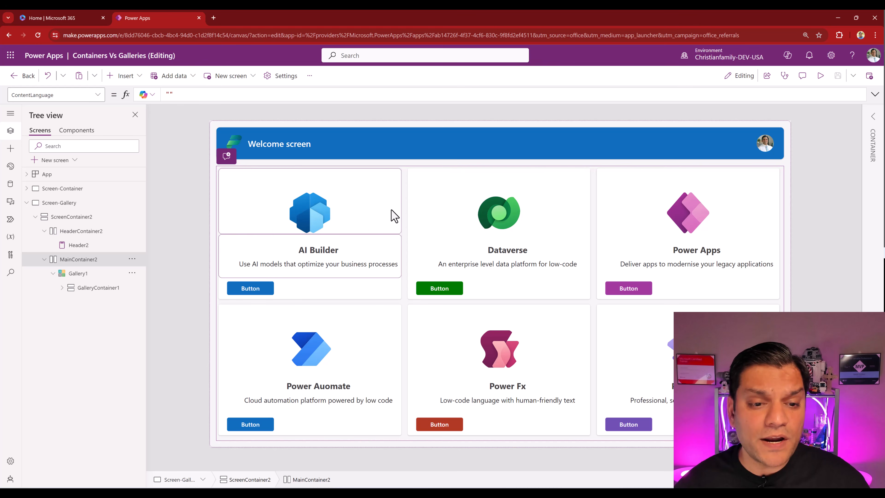
{"action": "left_click", "coordinate": [62, 287]}
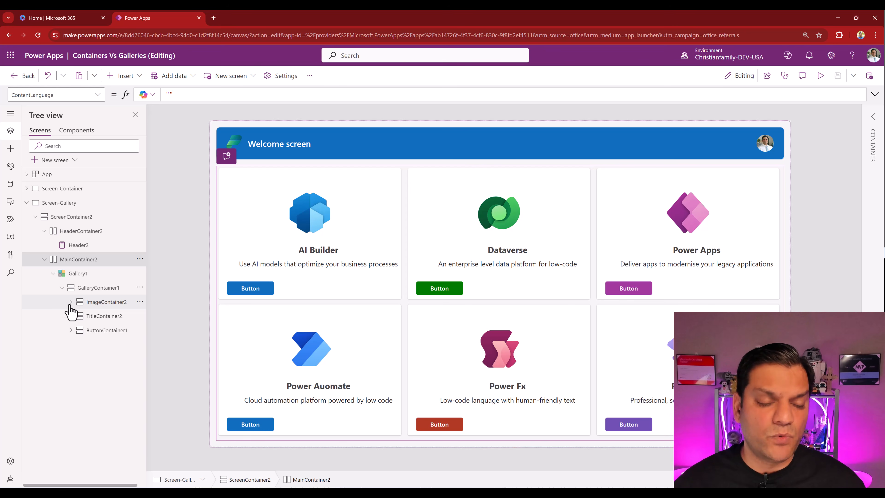
{"action": "left_click", "coordinate": [74, 279]}
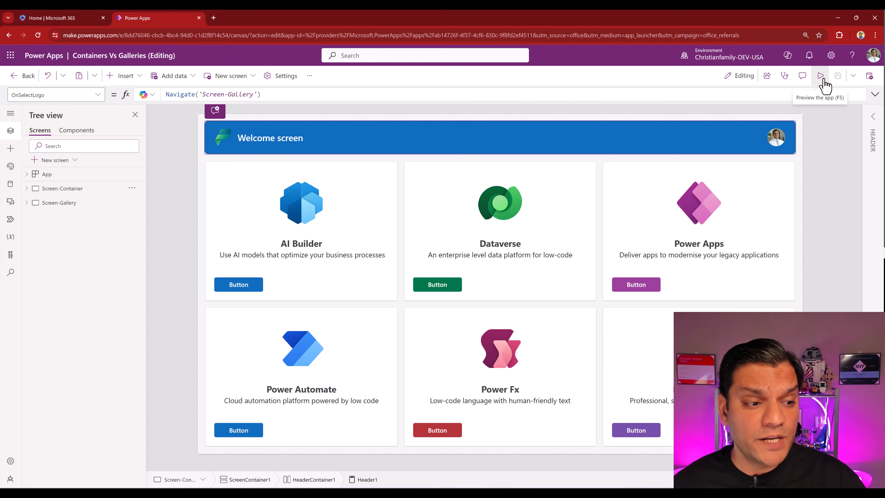
Expand Screen-Container and select its header to examine the OnSelectLogo formula
{"action": "left_click", "coordinate": [53, 192]}
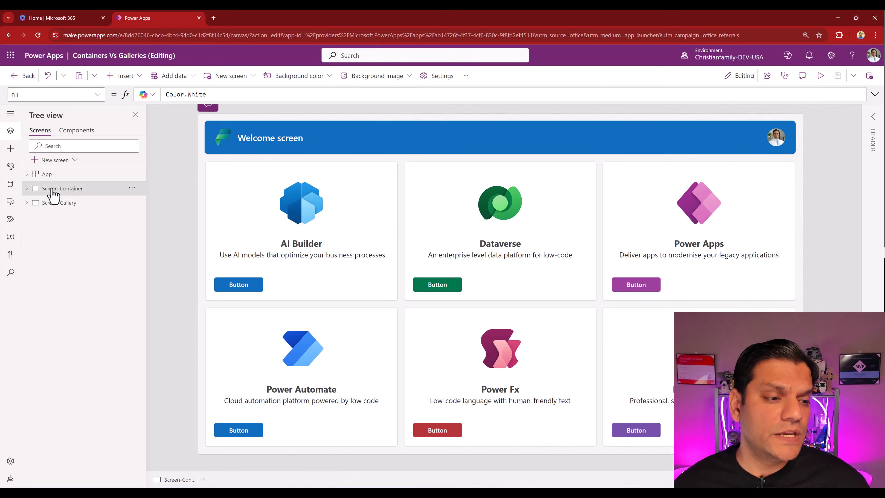
{"action": "left_click", "coordinate": [27, 189]}
{"action": "left_click", "coordinate": [231, 146]}
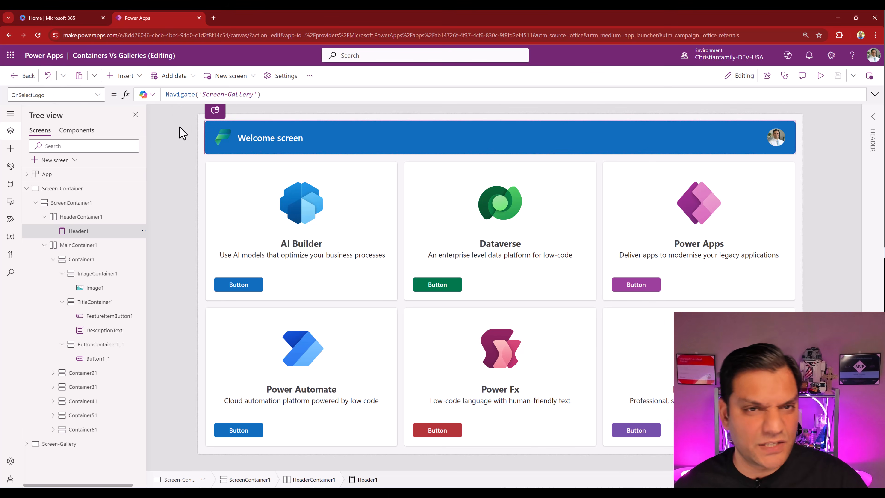
Preview Screen-Container at the Apple iPad mini size and look through its stacked cards
{"action": "left_click", "coordinate": [820, 76]}
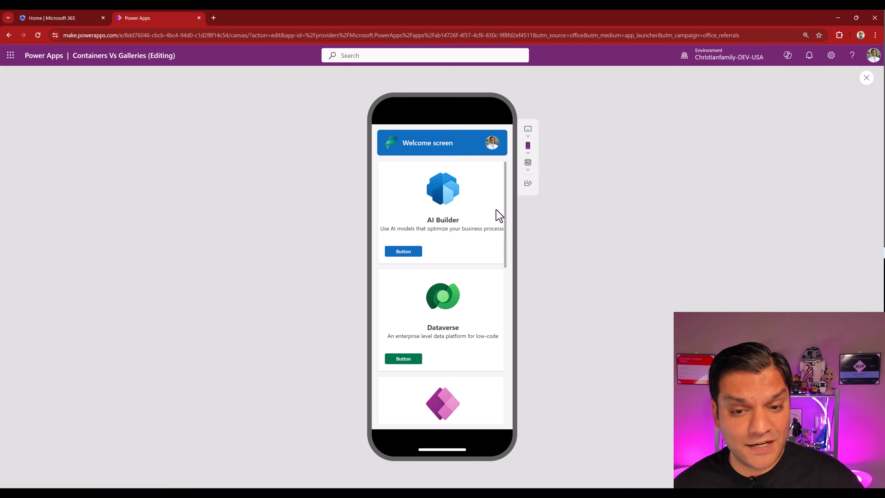
{"action": "left_click", "coordinate": [528, 148]}
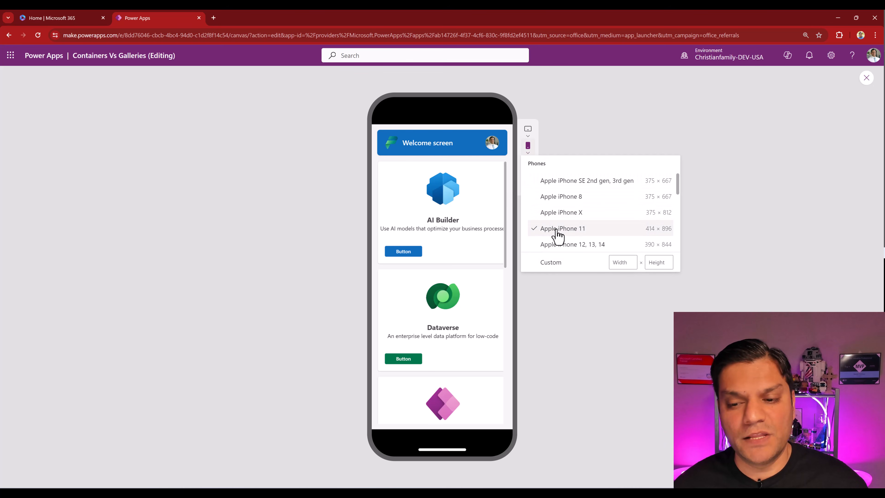
{"action": "left_click", "coordinate": [528, 130]}
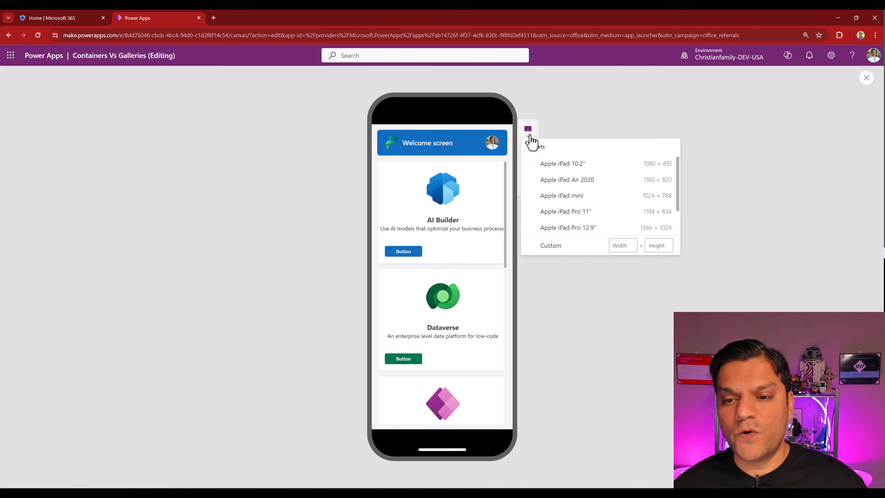
{"action": "left_click", "coordinate": [559, 197]}
{"action": "scroll", "coordinate": [475, 284], "scroll_direction": "down", "scroll_amount": 5}
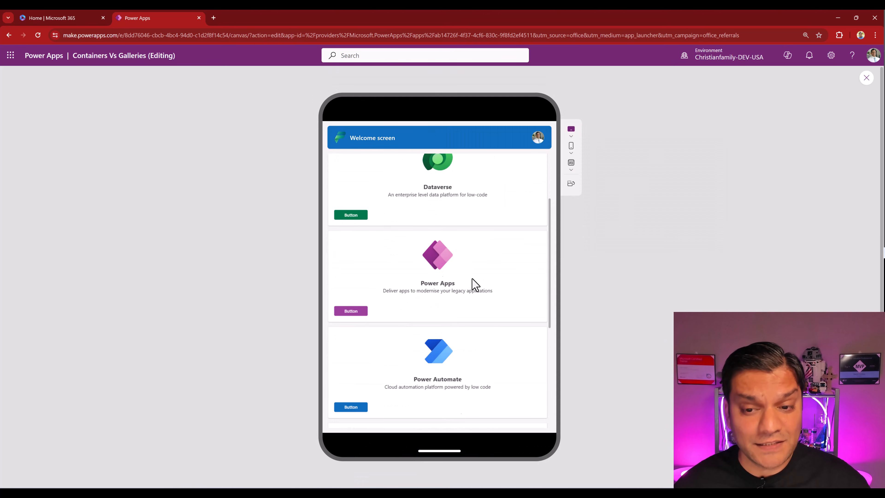
{"action": "scroll", "coordinate": [475, 284], "scroll_direction": "up", "scroll_amount": 3}
{"action": "scroll", "coordinate": [476, 285], "scroll_direction": "up", "scroll_amount": 2}
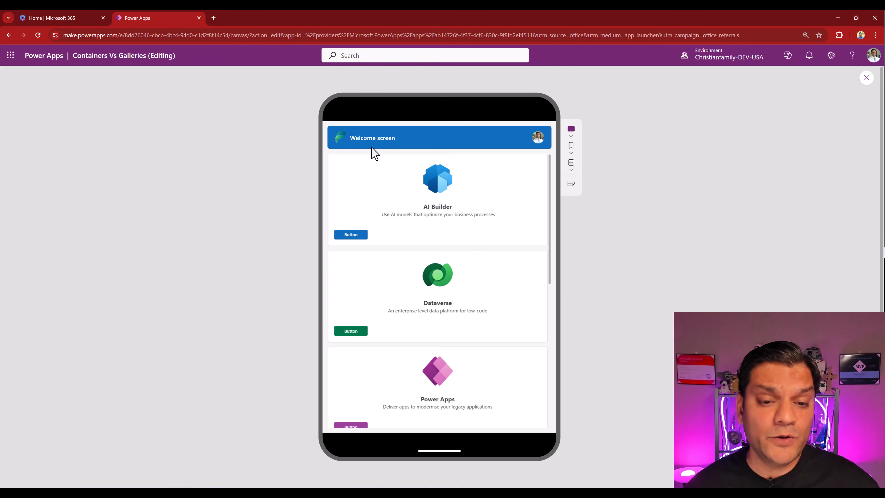
Navigate to the gallery screen through the header logo, look through its cards and close the preview
{"action": "left_click", "coordinate": [341, 136]}
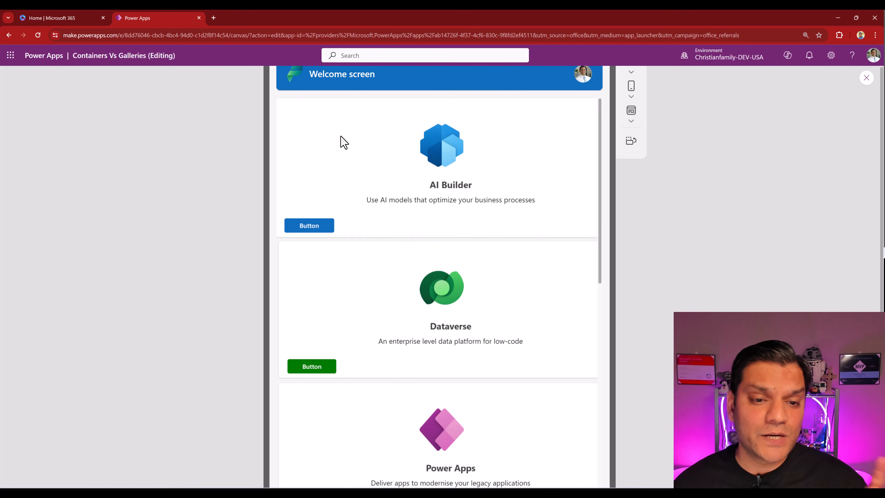
{"action": "scroll", "coordinate": [340, 146], "scroll_direction": "down", "scroll_amount": 2}
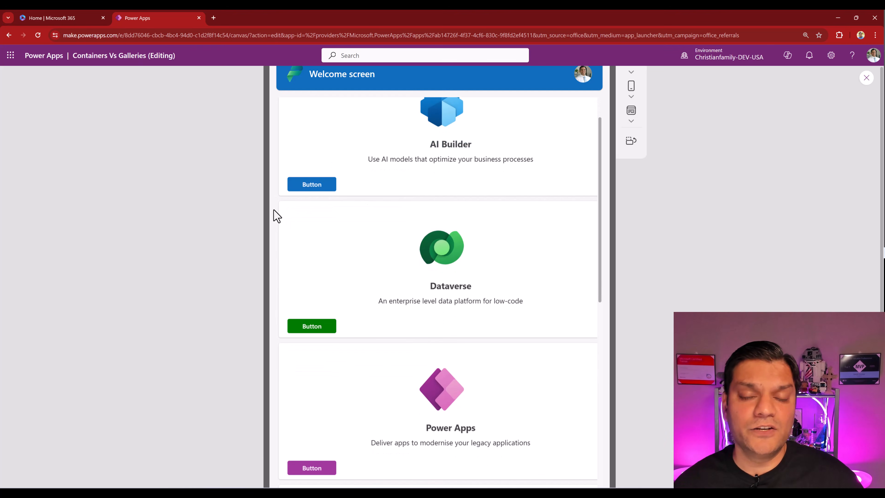
{"action": "left_click", "coordinate": [274, 212]}
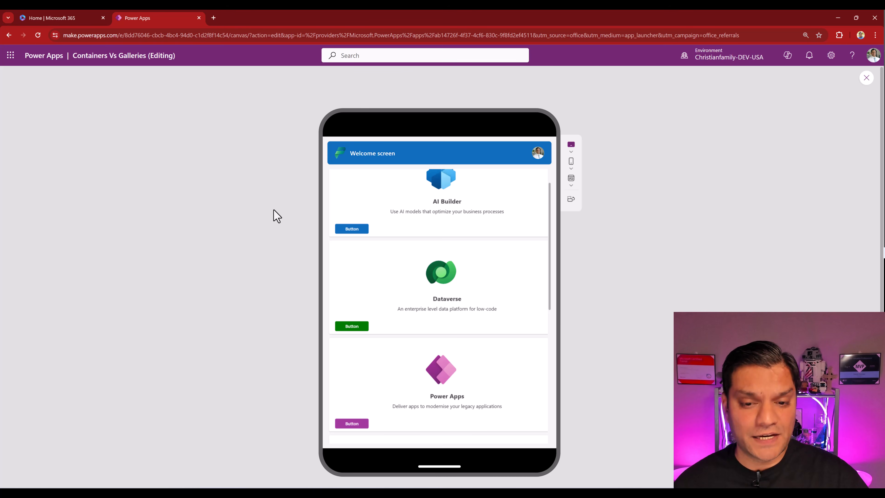
{"action": "scroll", "coordinate": [468, 277], "scroll_direction": "up", "scroll_amount": 1}
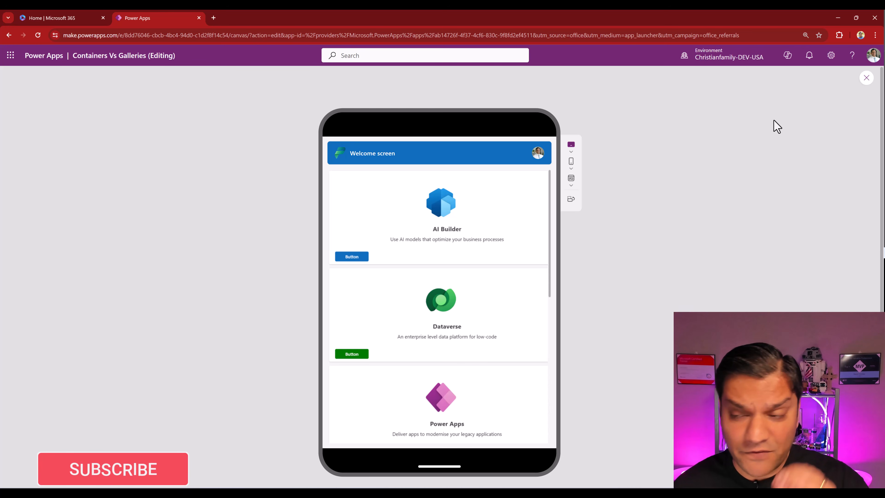
{"action": "left_click", "coordinate": [867, 77]}
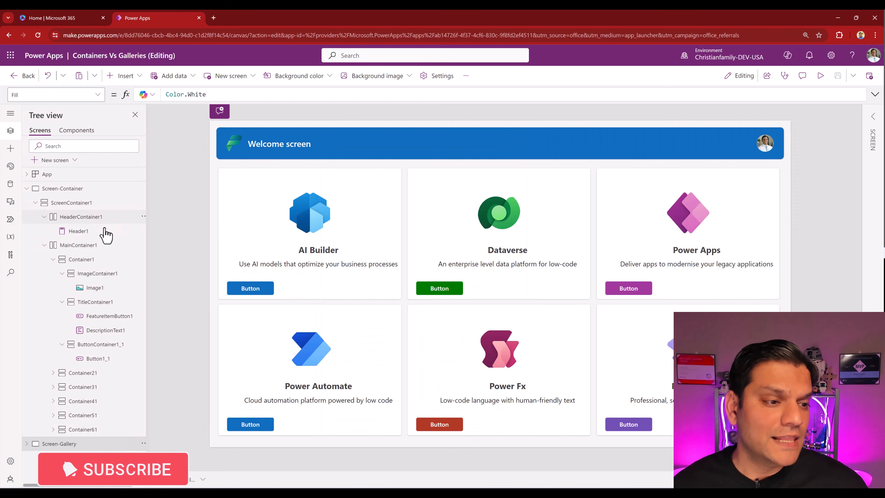
Collapse Screen-Container, preview the gallery screen at the Apple iPhone 11 size and look through its stacked cards
{"action": "left_click", "coordinate": [27, 189]}
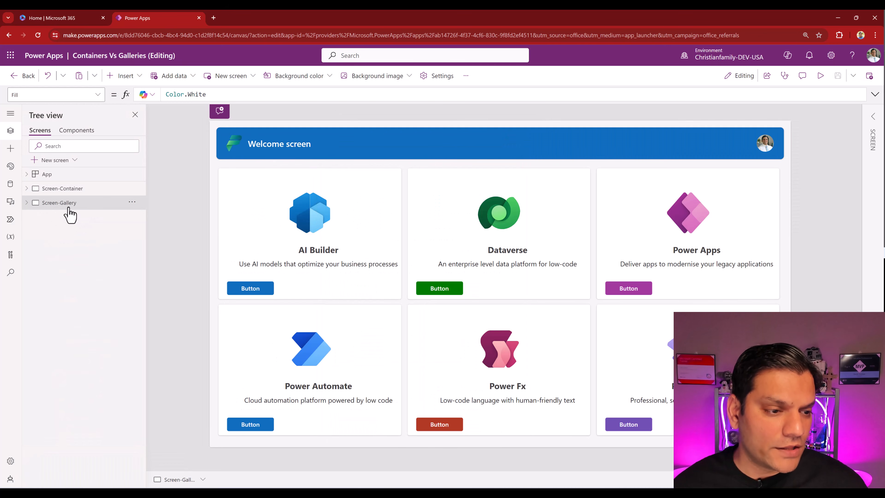
{"action": "left_click", "coordinate": [820, 75]}
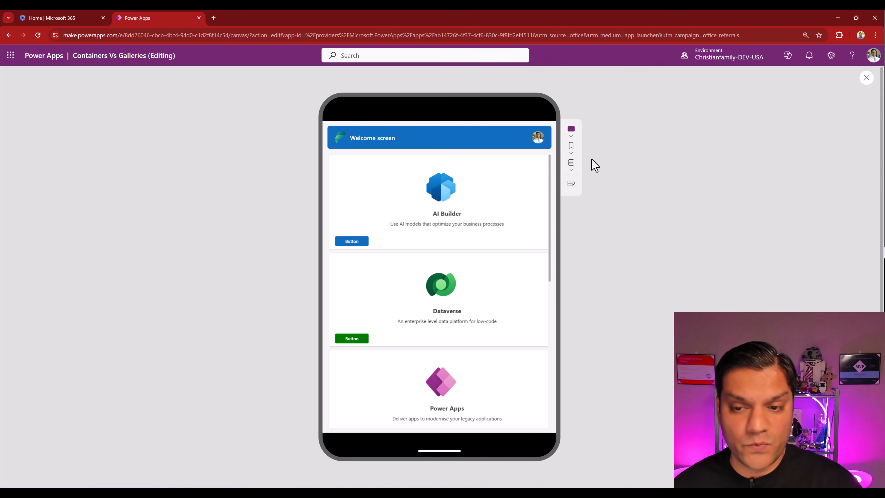
{"action": "left_click", "coordinate": [571, 154]}
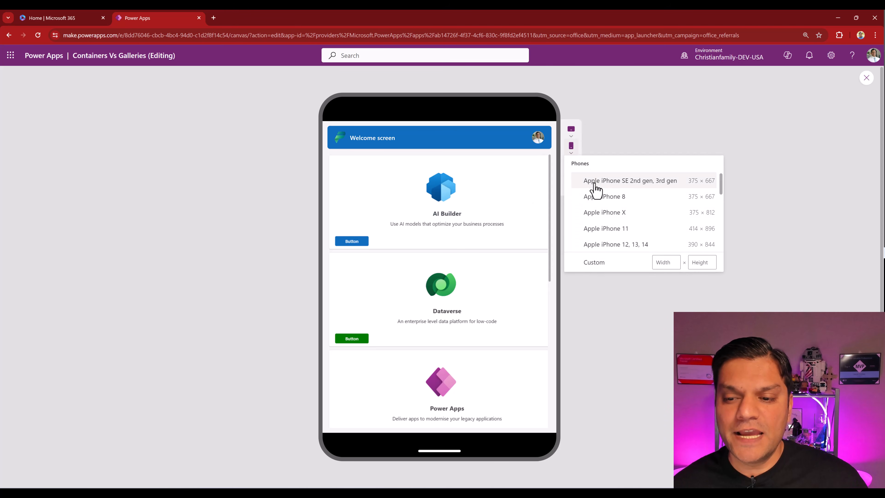
{"action": "left_click", "coordinate": [604, 229]}
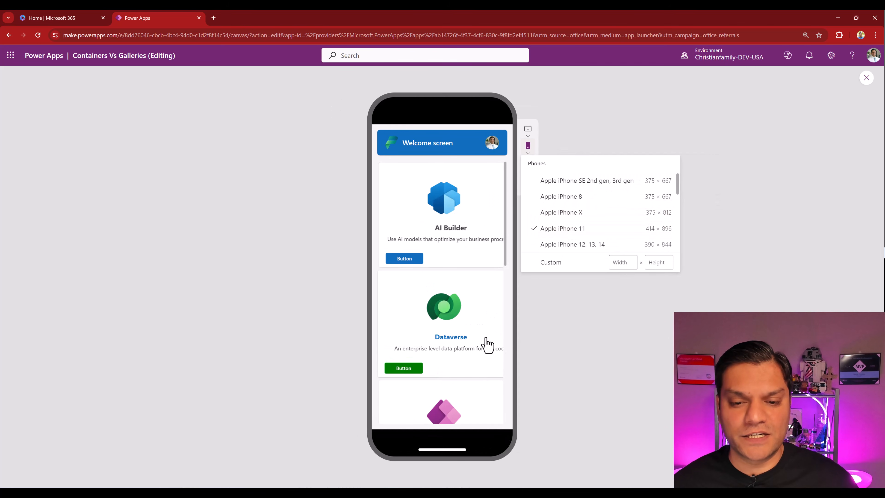
{"action": "scroll", "coordinate": [486, 342], "scroll_direction": "down", "scroll_amount": 2}
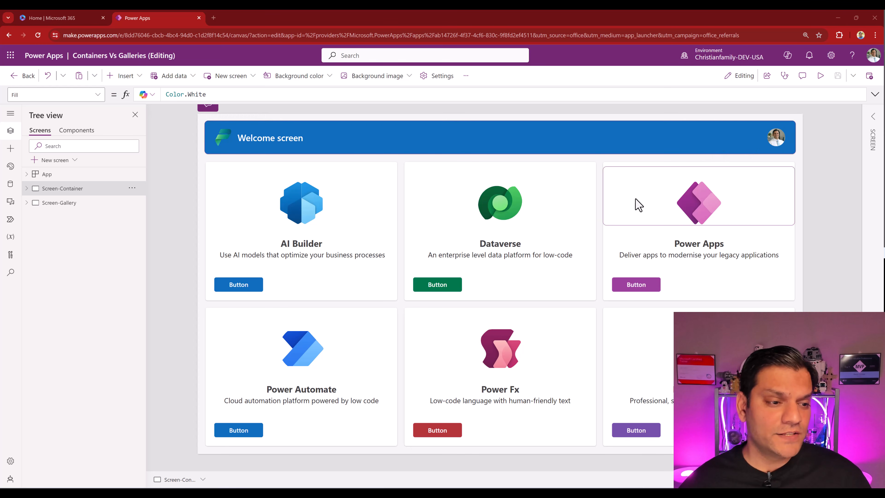
Expand Screen-Container and reduce HeaderContainer1, MainContainer1 and Container1 to their top levels to examine the separate card containers
{"action": "left_click", "coordinate": [27, 188]}
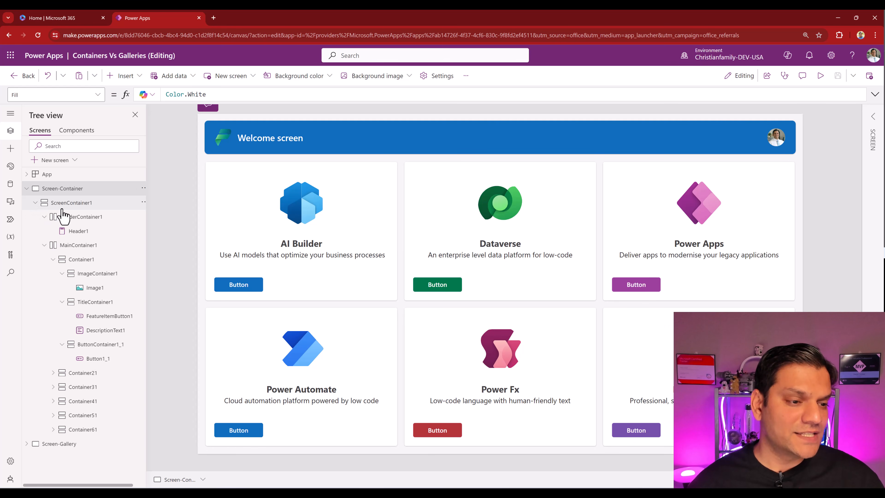
{"action": "left_click", "coordinate": [45, 217]}
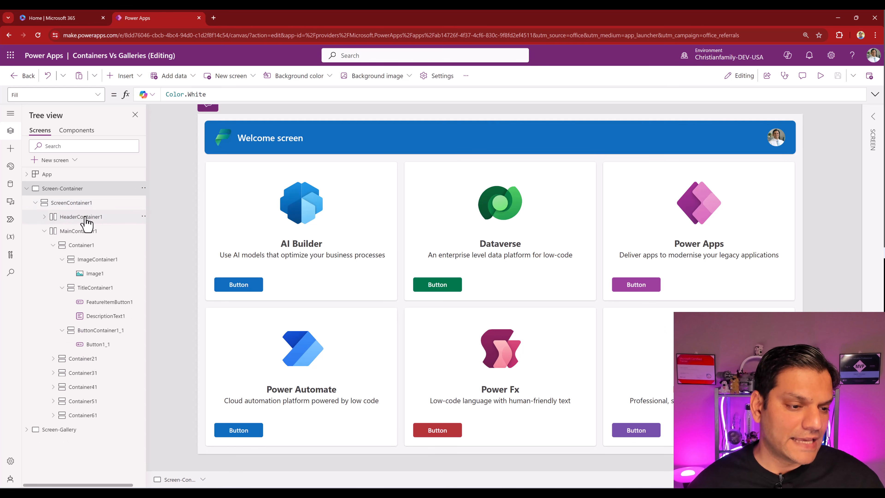
{"action": "left_click", "coordinate": [44, 230]}
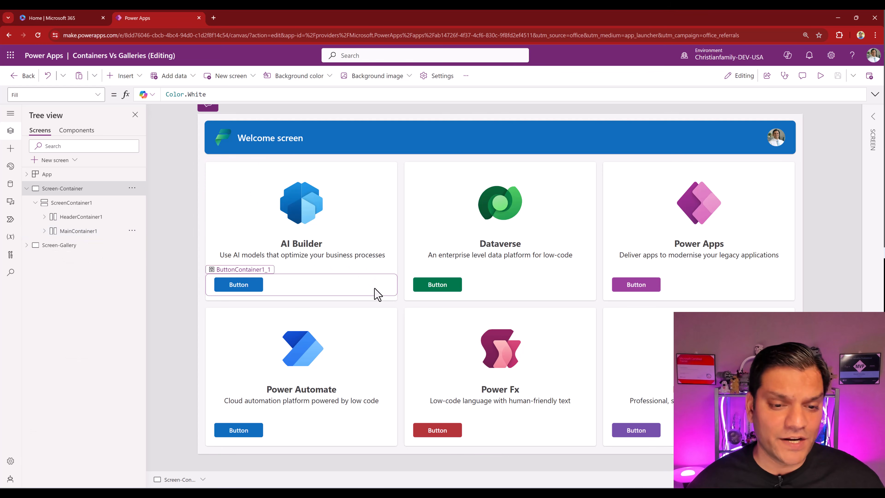
{"action": "left_click", "coordinate": [44, 230]}
{"action": "left_click", "coordinate": [53, 245]}
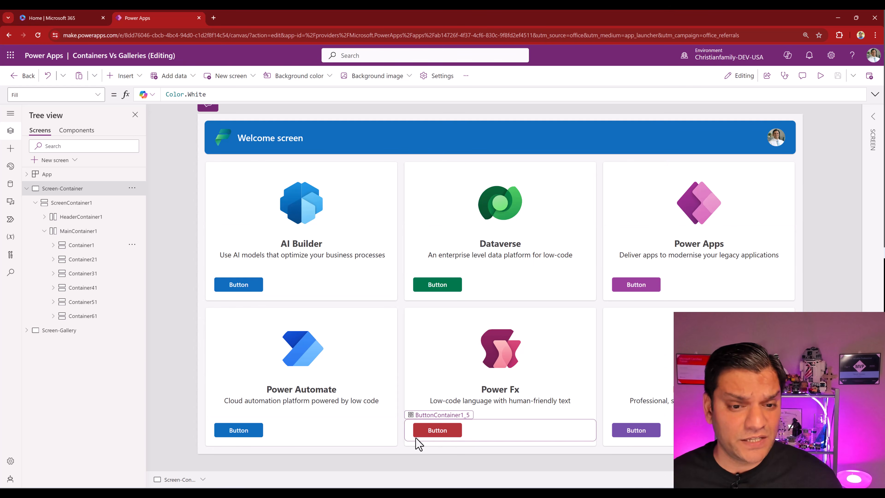
Examine the controls in Container1's image, title and button containers one by one, and select MainContainer1
{"action": "left_click", "coordinate": [52, 245]}
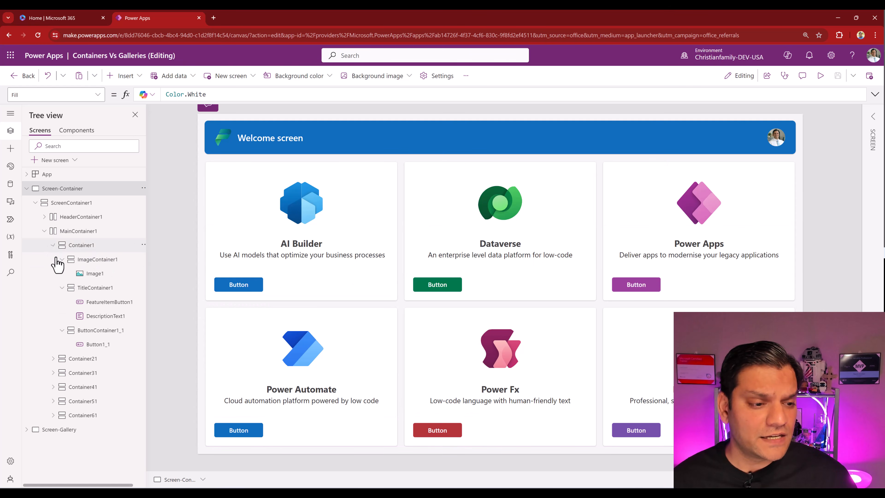
{"action": "left_click", "coordinate": [62, 259]}
{"action": "left_click", "coordinate": [62, 273]}
{"action": "left_click", "coordinate": [62, 287]}
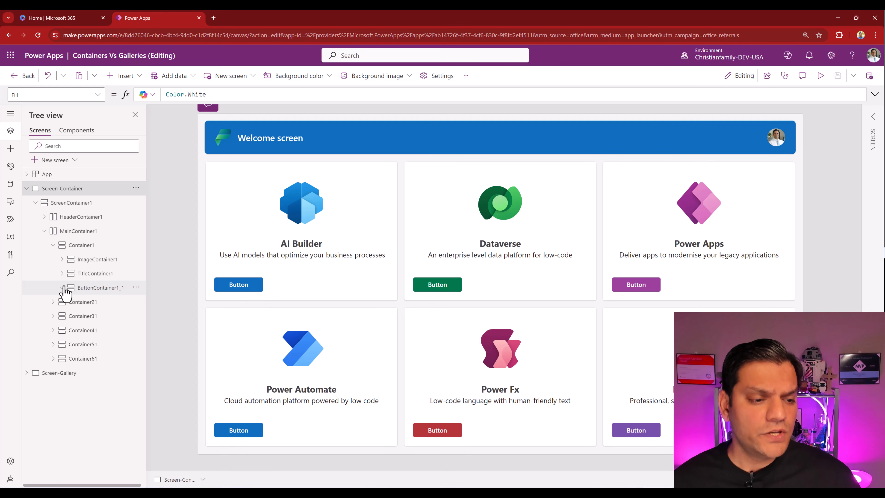
{"action": "left_click", "coordinate": [62, 259]}
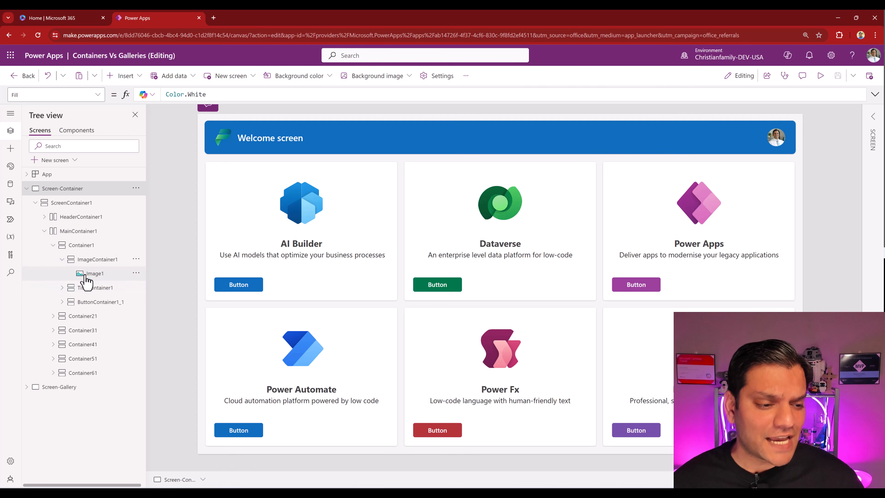
{"action": "left_click", "coordinate": [62, 288]}
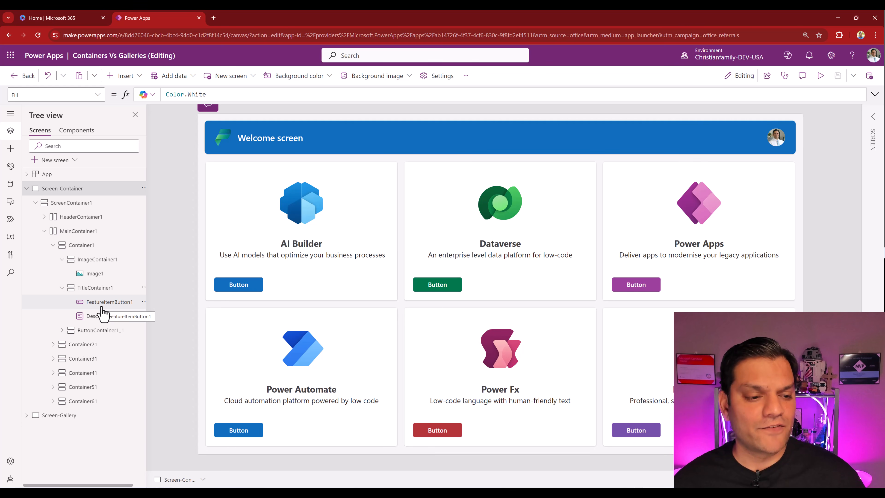
{"action": "left_click", "coordinate": [62, 330]}
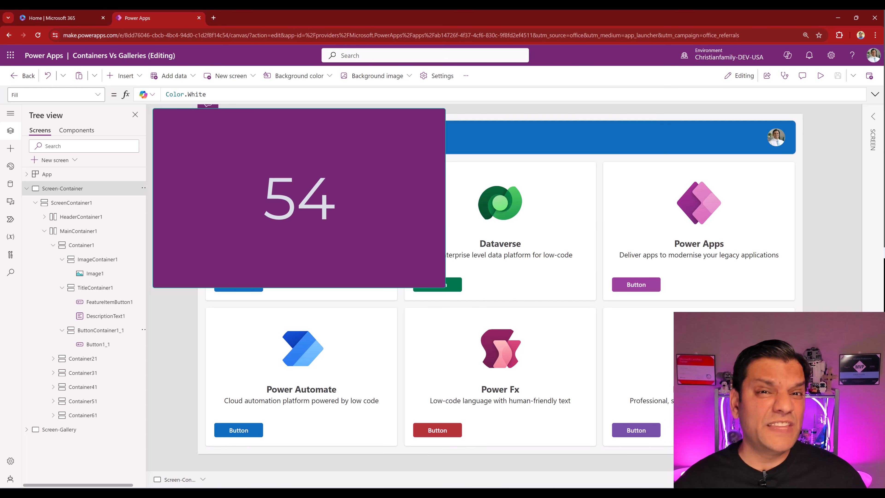
{"action": "left_click", "coordinate": [86, 233]}
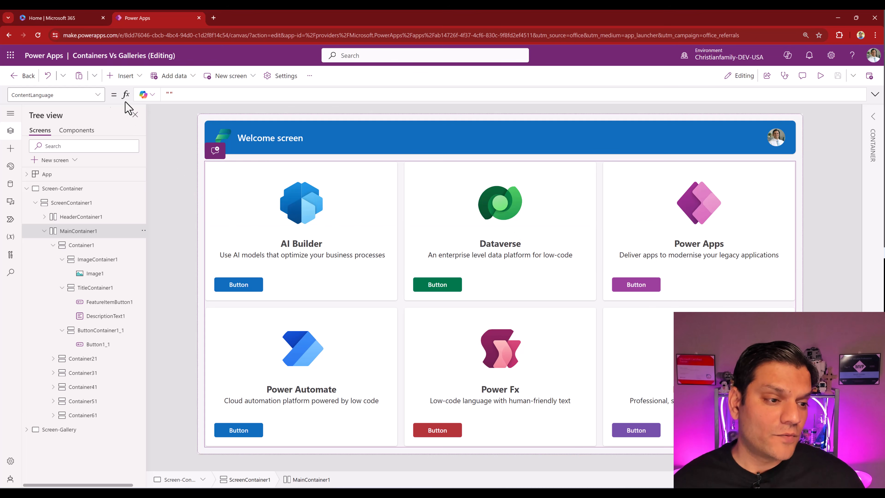
Collapse Screen-Container, reduce Screen-Gallery to its header and main containers, and select HeaderContainer2 and MainContainer2 in turn to examine them
{"action": "left_click", "coordinate": [27, 188]}
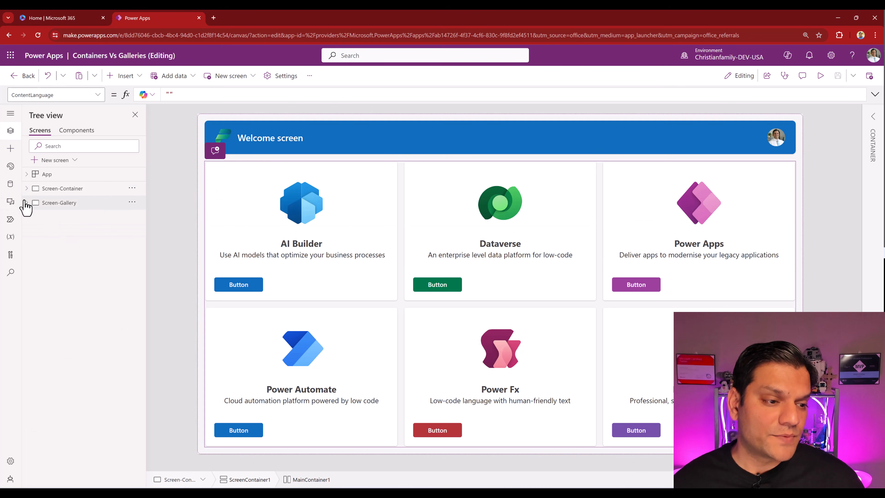
{"action": "left_click", "coordinate": [27, 202]}
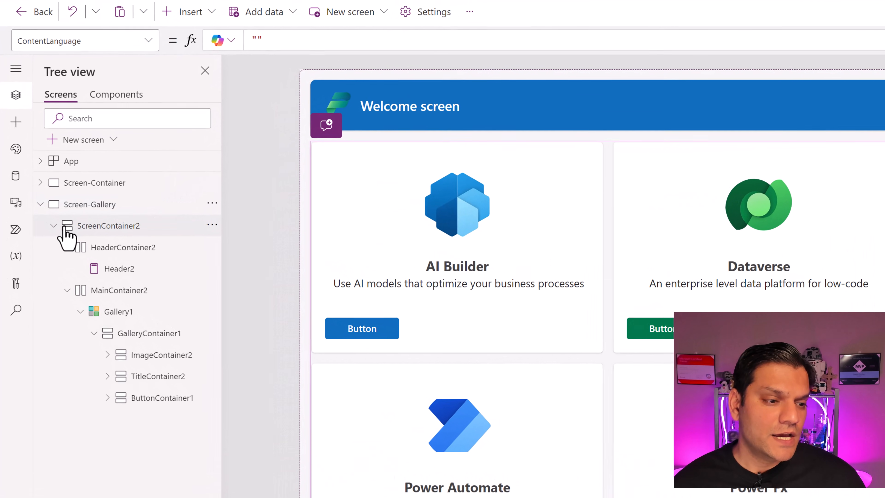
{"action": "left_click", "coordinate": [38, 218]}
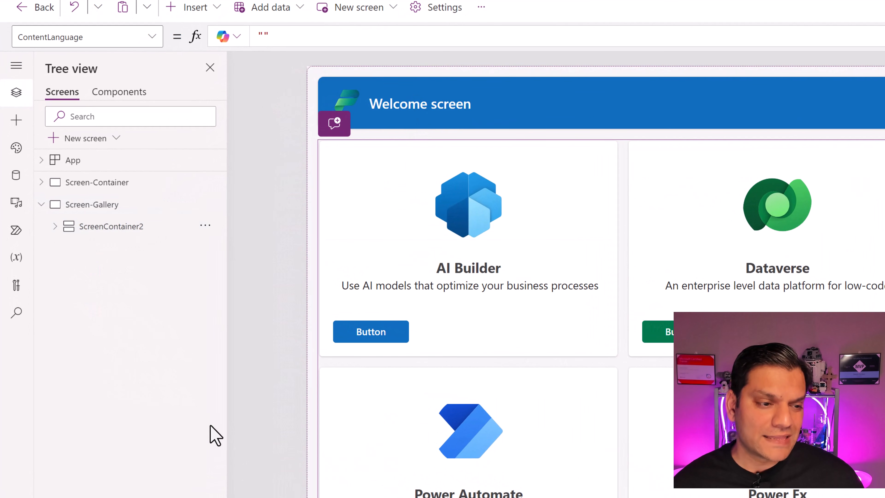
{"action": "left_click", "coordinate": [55, 227]}
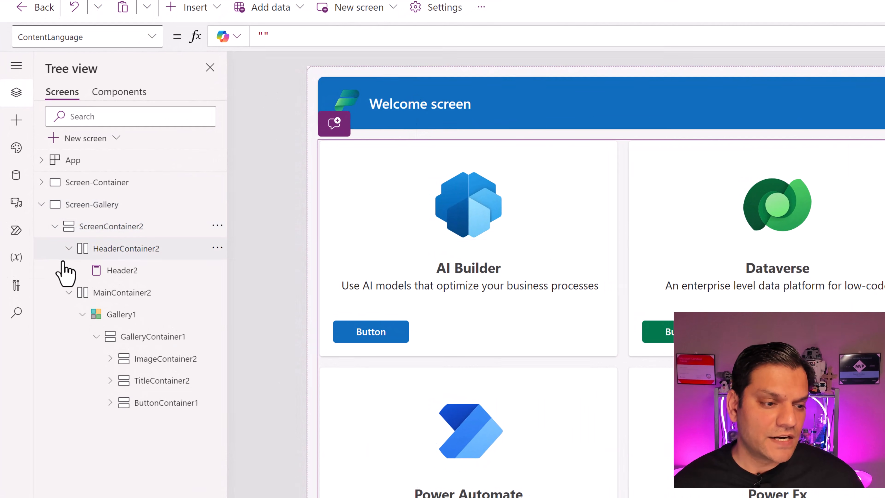
{"action": "left_click", "coordinate": [69, 248]}
{"action": "left_click", "coordinate": [68, 270]}
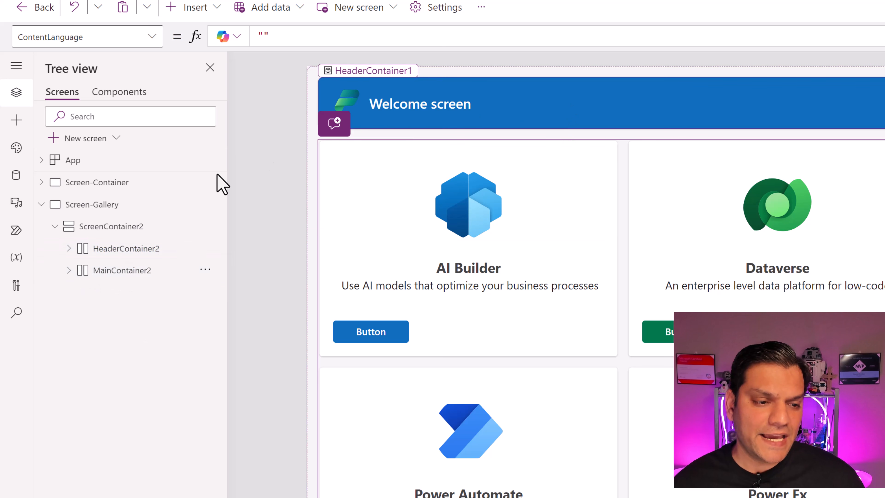
{"action": "left_click", "coordinate": [126, 248]}
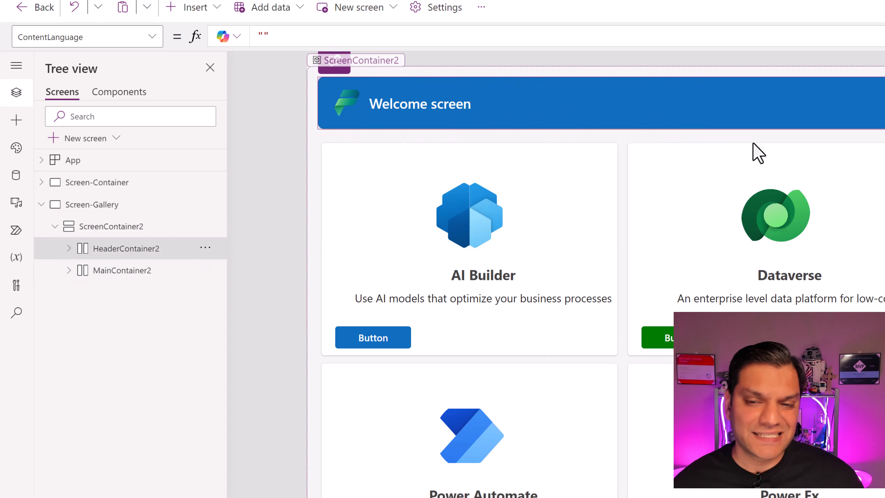
{"action": "left_click", "coordinate": [129, 271]}
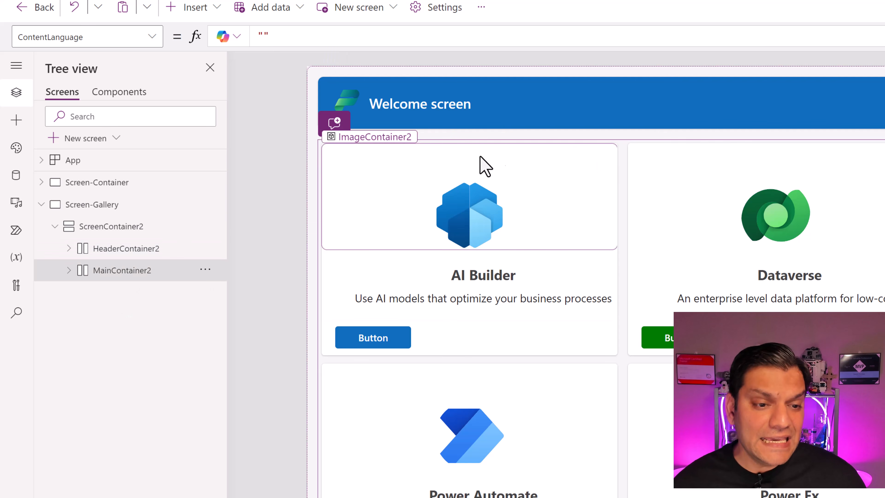
Expand MainContainer2 and select Gallery1 to examine its Items source
{"action": "left_click", "coordinate": [69, 271]}
{"action": "left_click", "coordinate": [96, 314]}
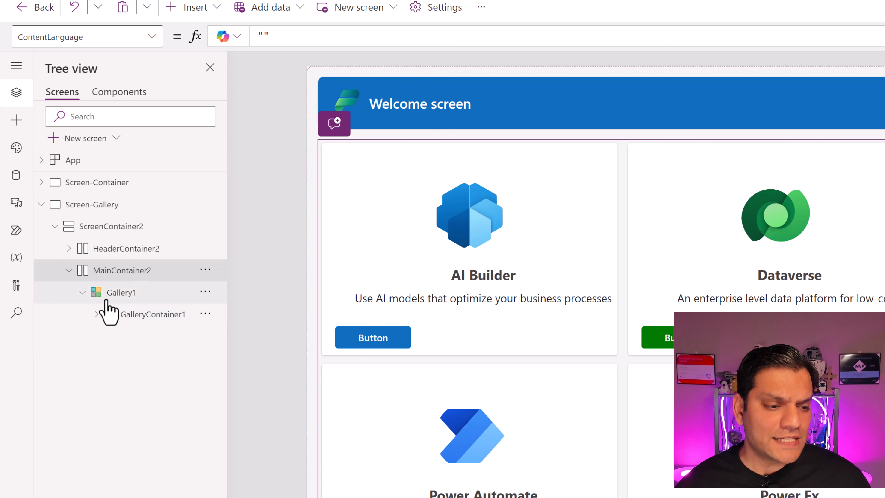
{"action": "left_click", "coordinate": [85, 295]}
{"action": "left_click", "coordinate": [82, 293]}
{"action": "left_click", "coordinate": [82, 293]}
Expand GalleryContainer1 with its image, title and button containers to examine the controls of the gallery's card template
{"action": "left_click", "coordinate": [96, 314]}
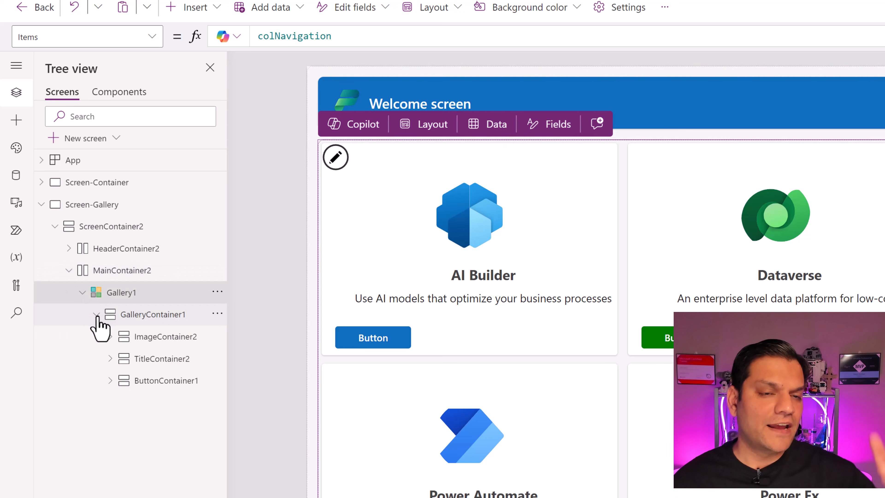
{"action": "left_click", "coordinate": [110, 336]}
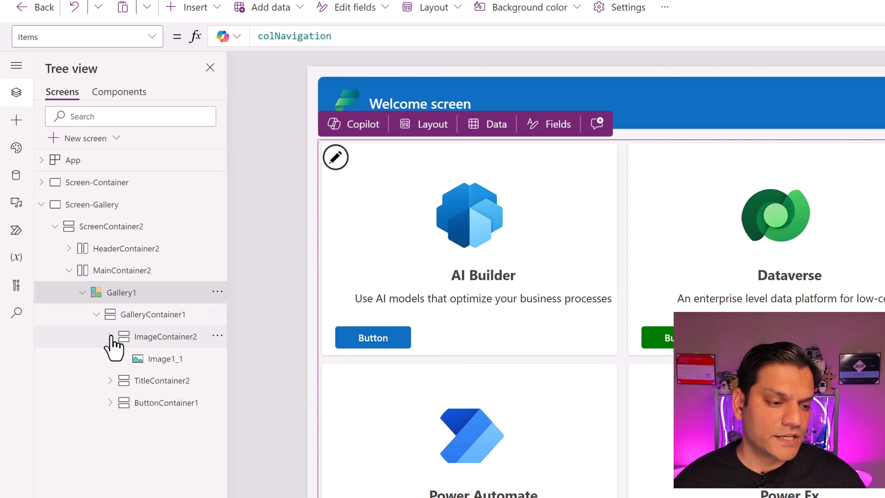
{"action": "left_click", "coordinate": [110, 380]}
{"action": "left_click", "coordinate": [110, 447]}
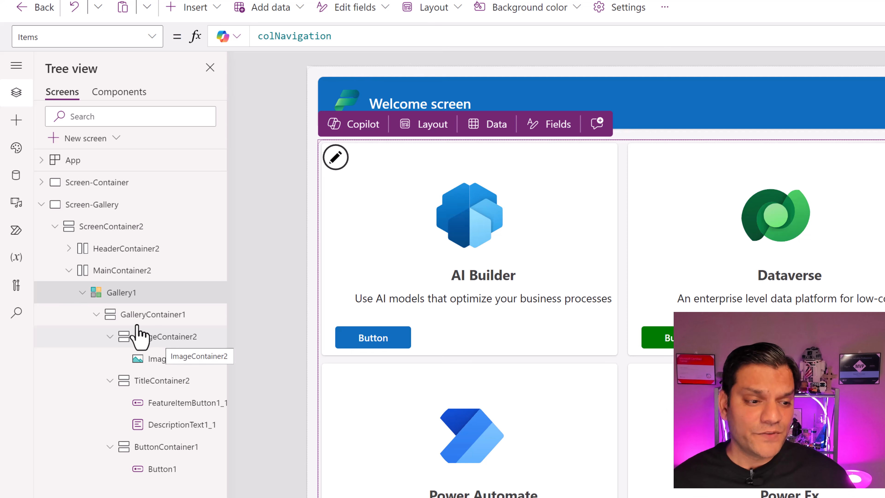
{"action": "left_click", "coordinate": [97, 315]}
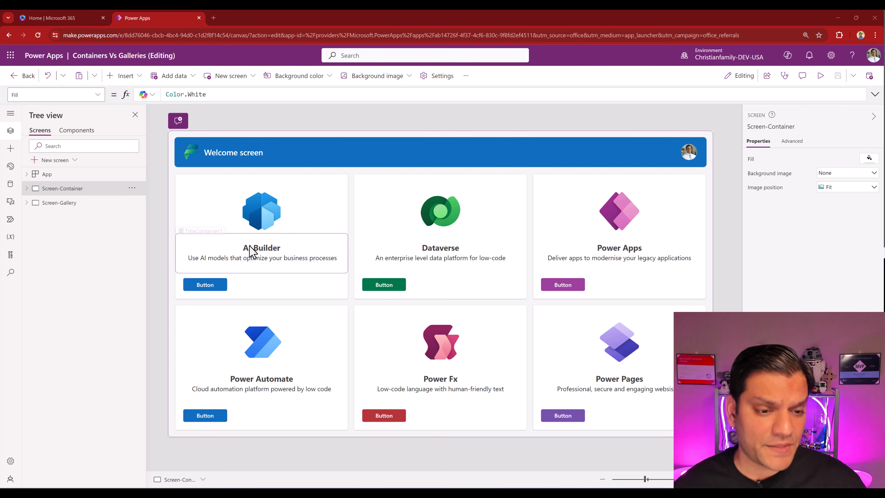
Align the AI Builder card's Image1 to the start of its container on Screen-Container, and collapse that screen's tree
{"action": "left_click", "coordinate": [271, 225]}
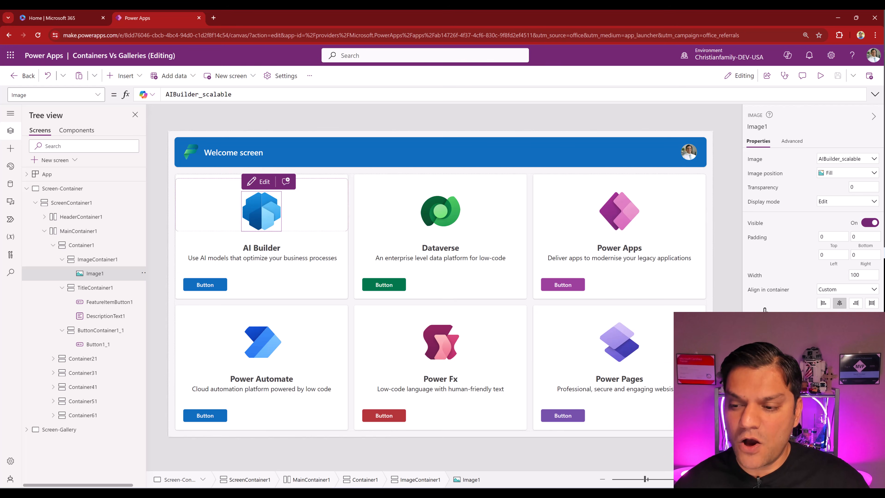
{"action": "left_click", "coordinate": [822, 303]}
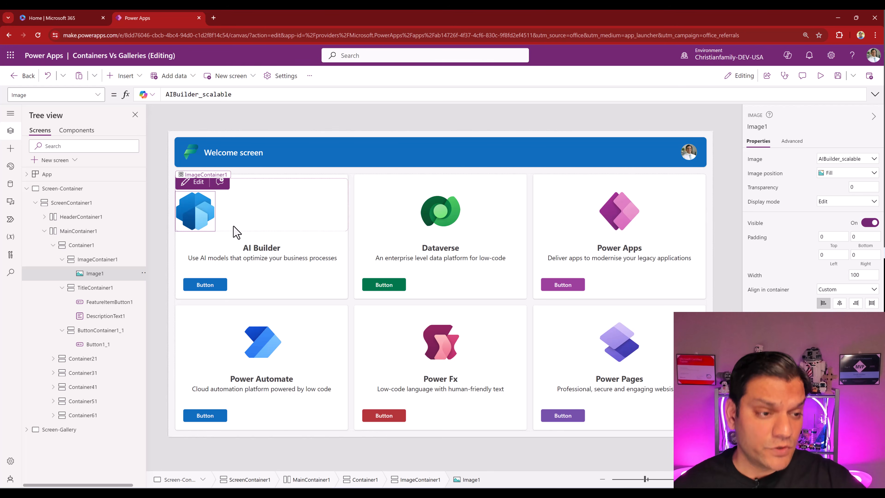
{"action": "left_click", "coordinate": [26, 189]}
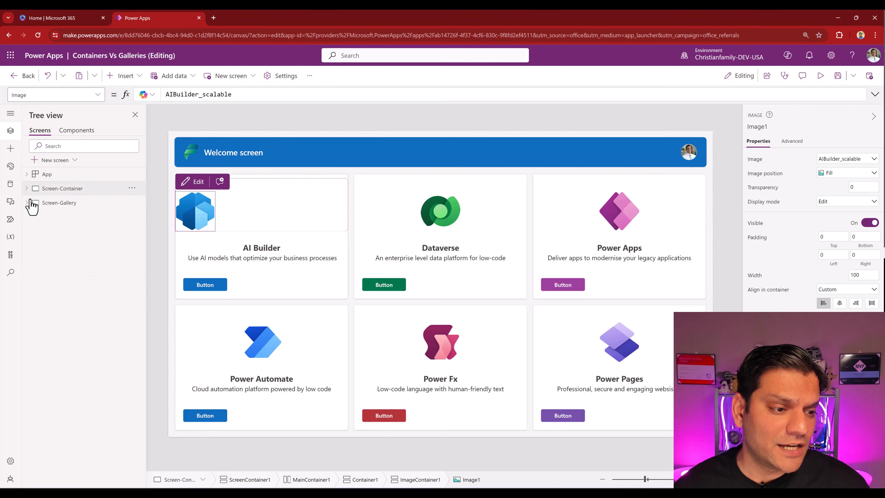
Align Image1_1 in Gallery1 on Screen-Gallery to the start of its container, and switch between both screens to compare the card images
{"action": "left_click", "coordinate": [27, 202]}
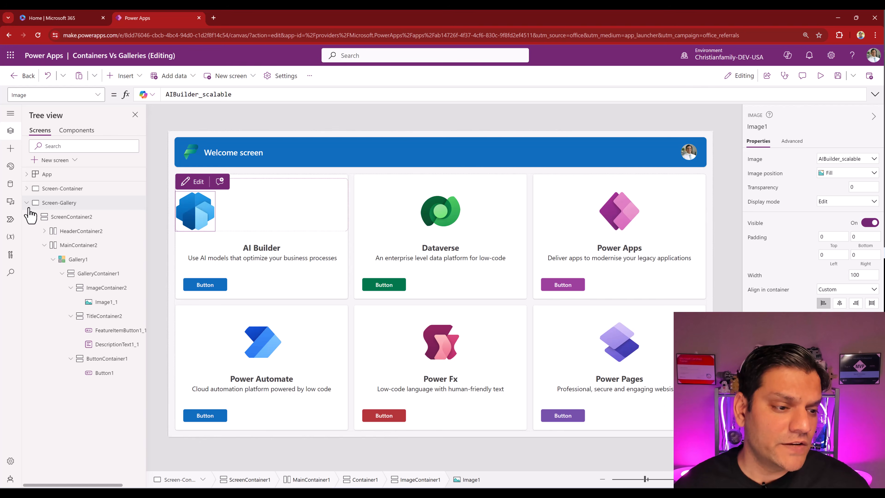
{"action": "left_click", "coordinate": [66, 260]}
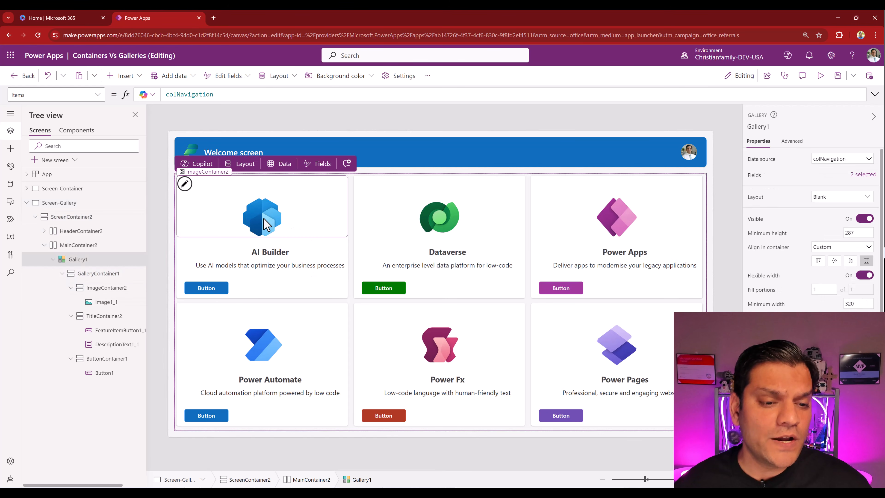
{"action": "left_click", "coordinate": [265, 219]}
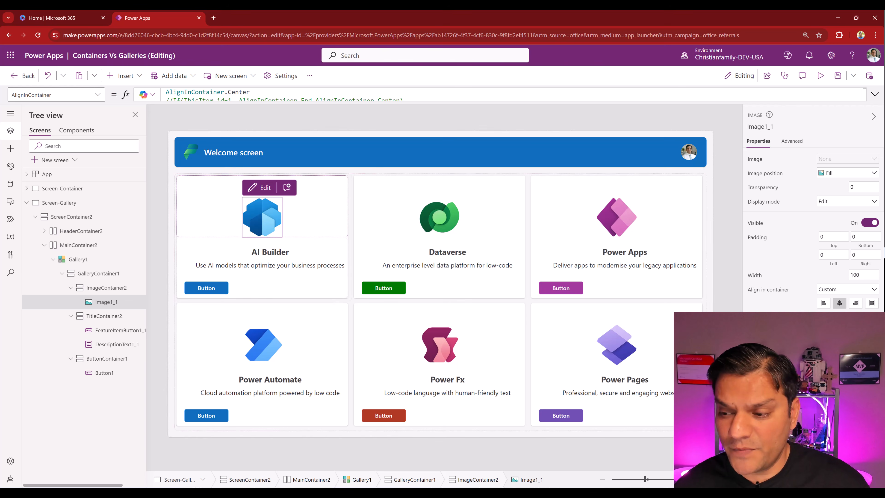
{"action": "left_click", "coordinate": [823, 305]}
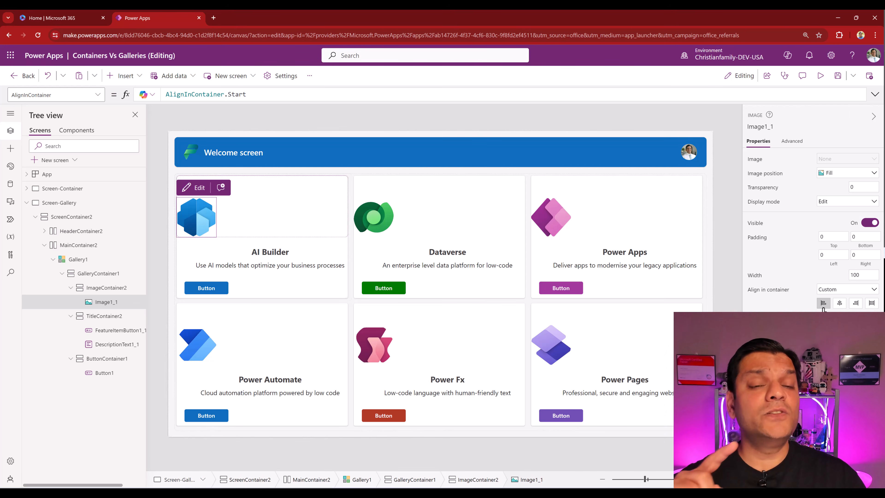
{"action": "left_click", "coordinate": [62, 190]}
{"action": "left_click", "coordinate": [63, 201]}
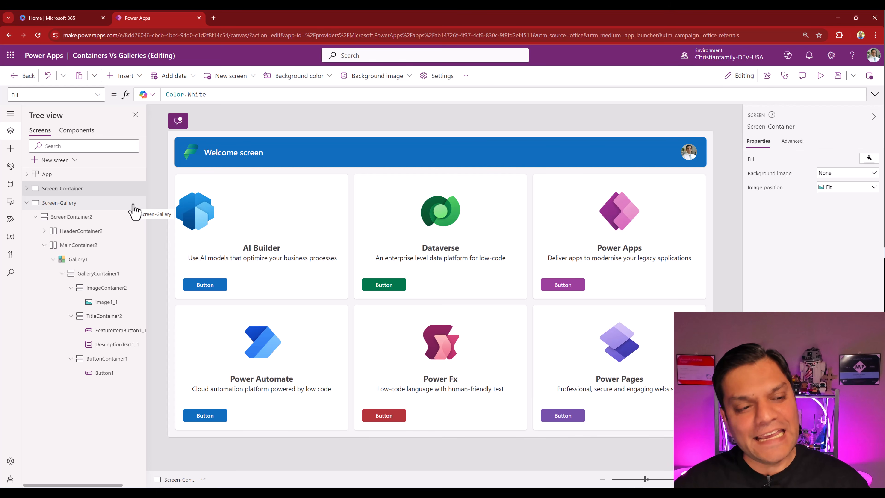
Align Image1_1 in Gallery1 on Screen-Gallery to the center of its container
{"action": "left_click", "coordinate": [45, 202]}
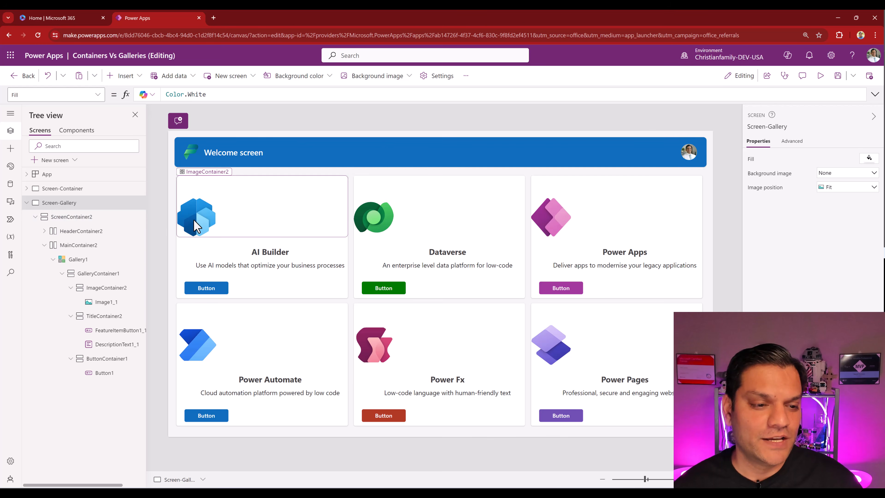
{"action": "left_click", "coordinate": [196, 226]}
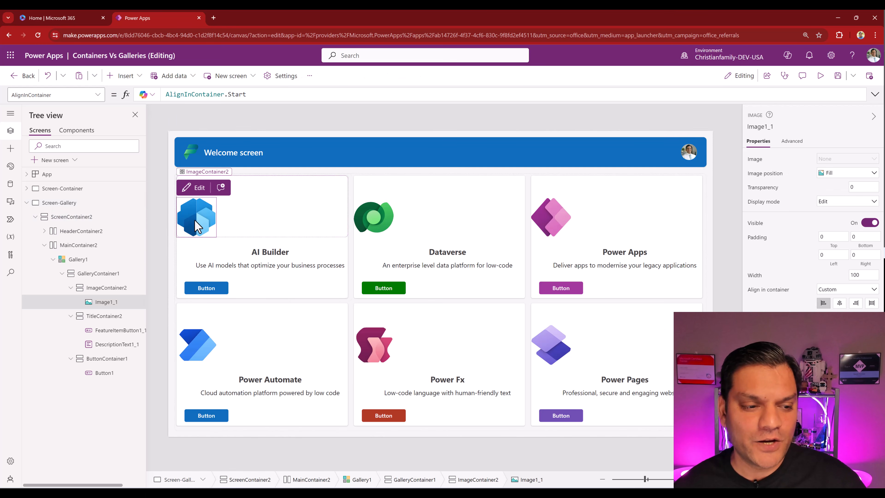
{"action": "left_click", "coordinate": [840, 304]}
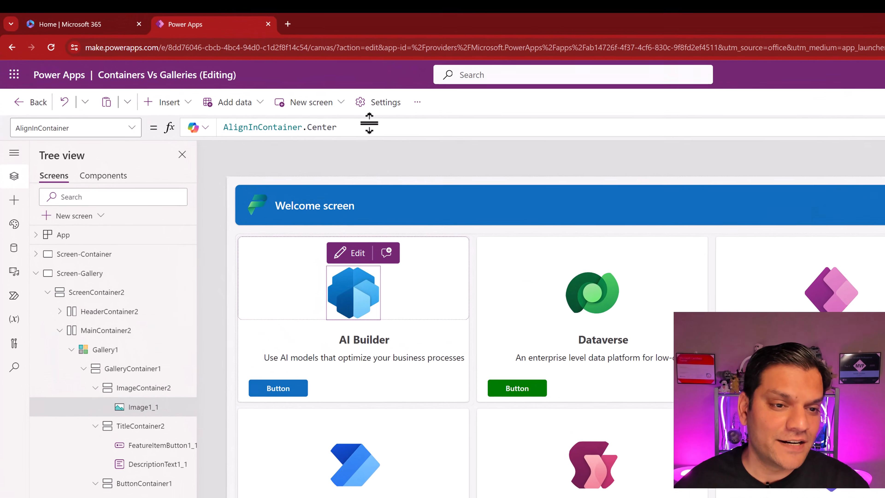
Comment out AlignInContainer.Center in Image1_1's AlignInContainer formula and use If(ThisItem.id=1, AlignInContainer.End,AlignInContainer.Center) instead
{"action": "left_click", "coordinate": [278, 95]}
{"action": "key", "text": "shift+Return"}
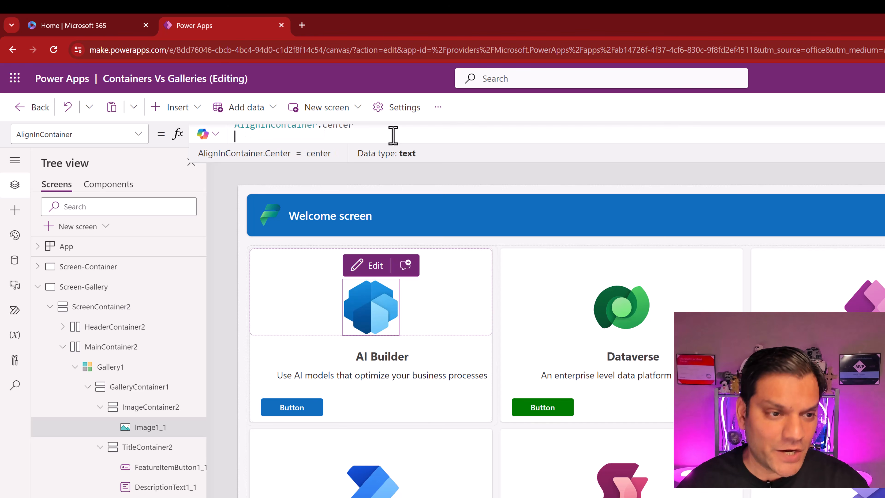
{"action": "type", "text": "//If(ThisItem.id=1, AlignInContainer.End,AlignInContainer.Center)"}
{"action": "key", "text": "Up"}
{"action": "key", "text": "Home"}
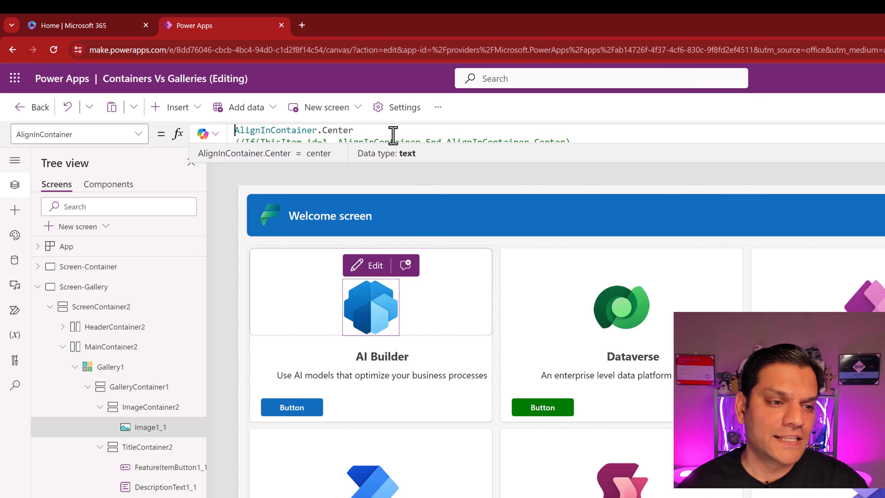
{"action": "type", "text": "//"}
{"action": "key", "text": "Down"}
{"action": "key", "text": "BackSpace"}
{"action": "key", "text": "BackSpace"}
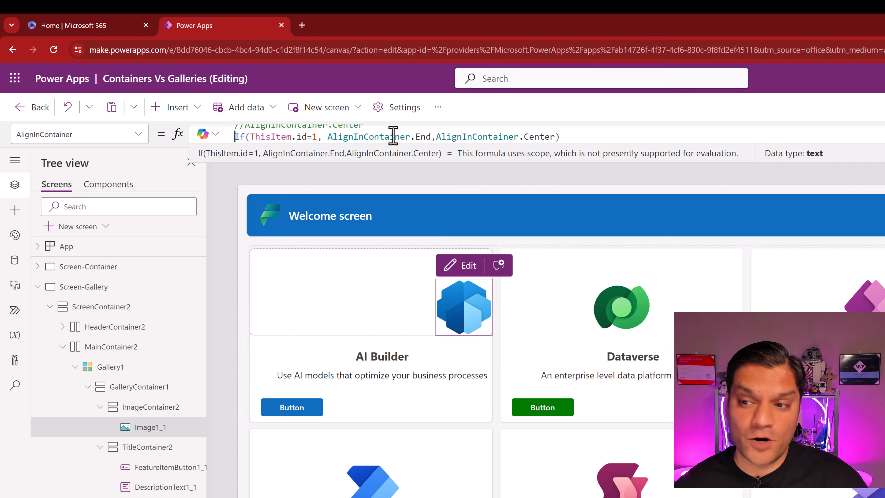
{"action": "left_click", "coordinate": [884, 134]}
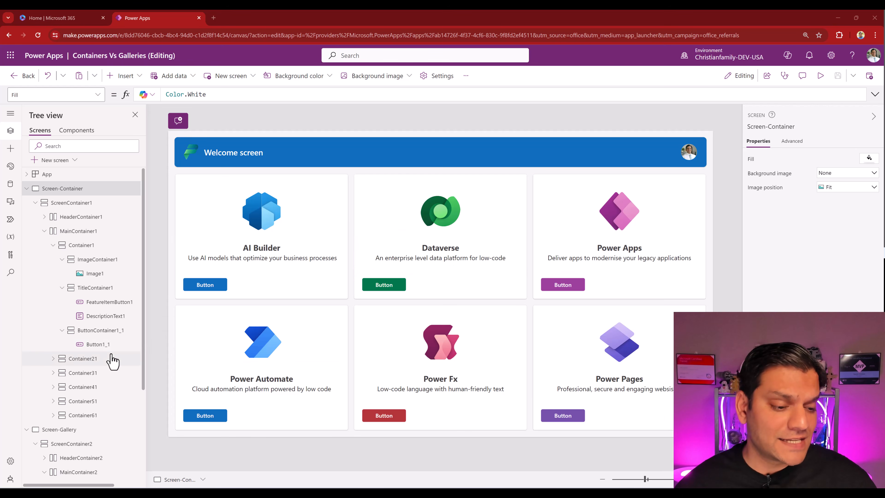
Select Gallery1 and list the app's collections to examine the colNavigation source of its Items, and return to the screen tree
{"action": "scroll", "coordinate": [112, 360], "scroll_direction": "down", "scroll_amount": 3}
{"action": "left_click", "coordinate": [70, 372]}
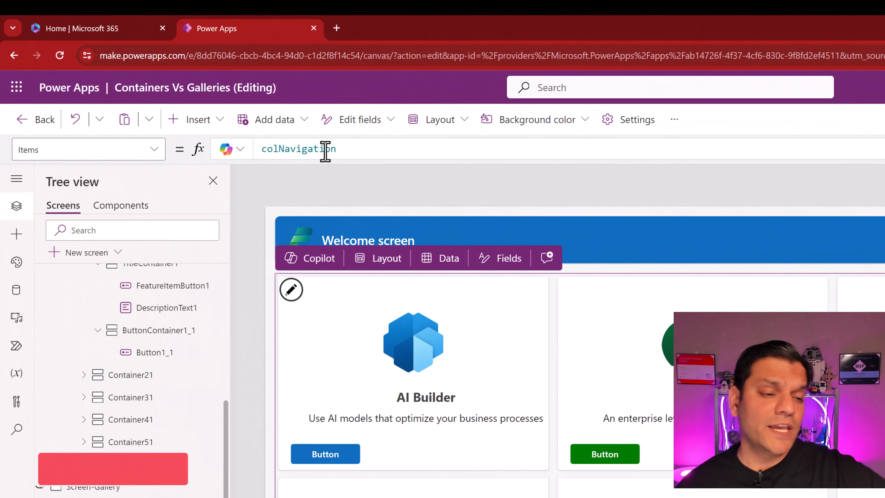
{"action": "left_click", "coordinate": [21, 374]}
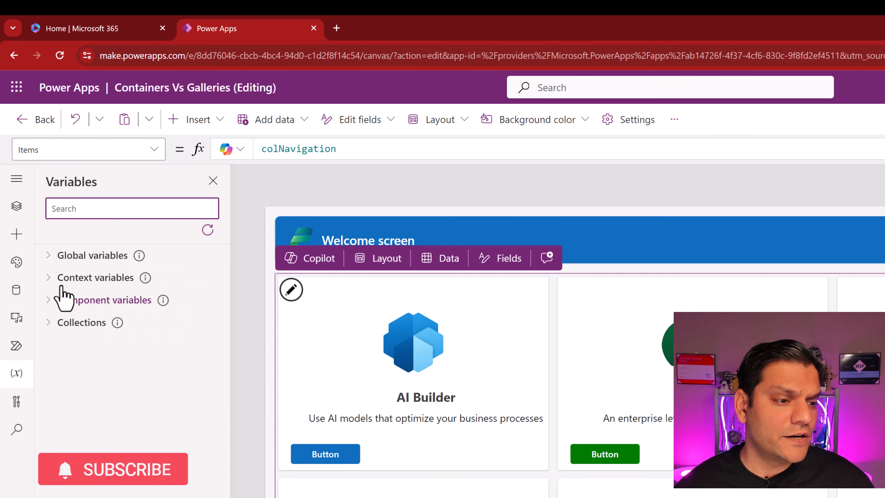
{"action": "left_click", "coordinate": [48, 322]}
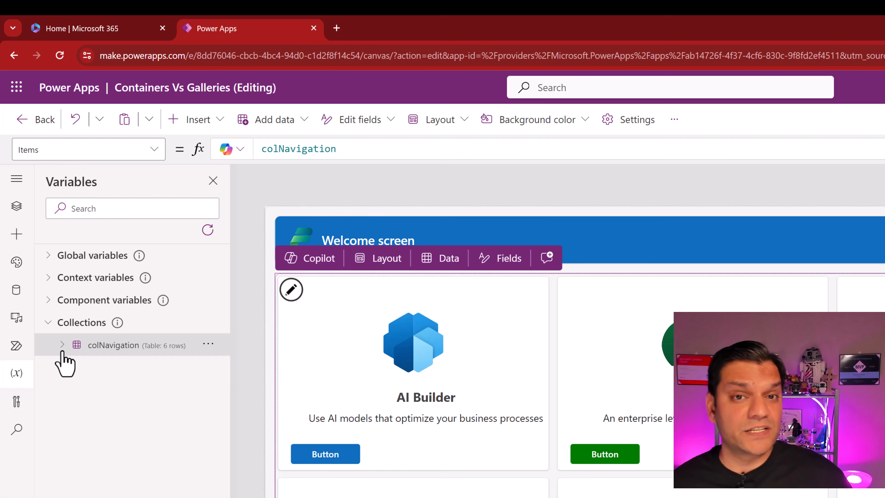
{"action": "left_click", "coordinate": [17, 207]}
{"action": "left_click", "coordinate": [42, 297]}
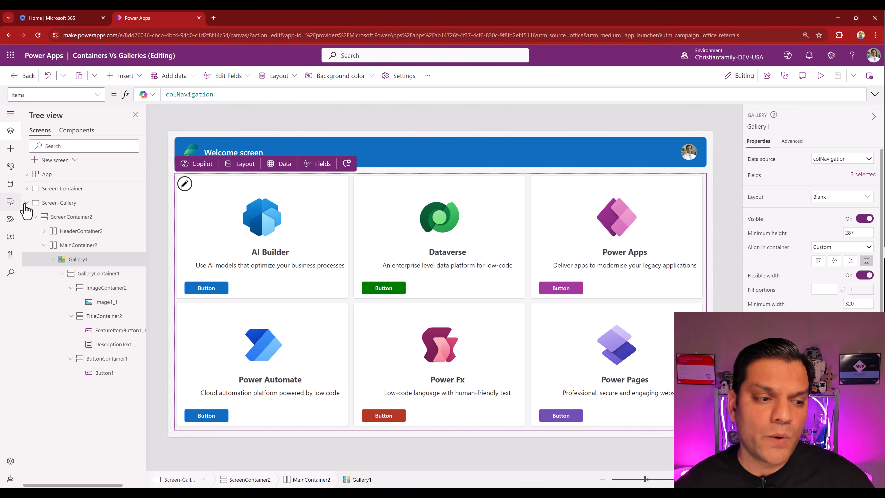
Expand Screen-Container and comment out AIBuilder_scalable in the Image formula of the AI Builder card's Image1
{"action": "left_click", "coordinate": [41, 193]}
{"action": "left_click", "coordinate": [27, 188]}
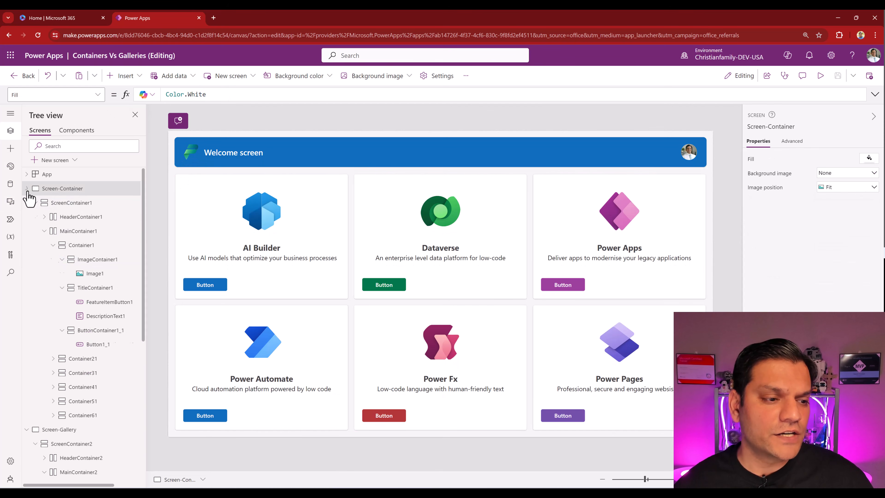
{"action": "left_click", "coordinate": [270, 228]}
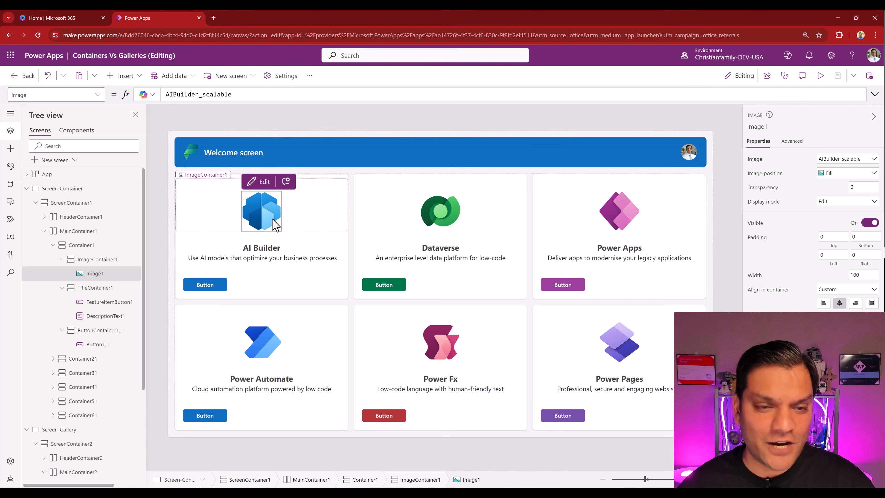
{"action": "left_click", "coordinate": [874, 94]}
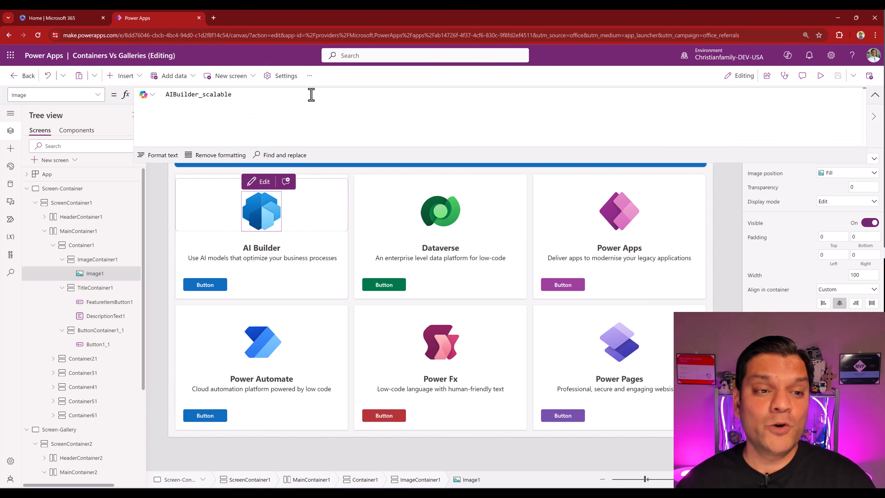
{"action": "left_click", "coordinate": [312, 94]}
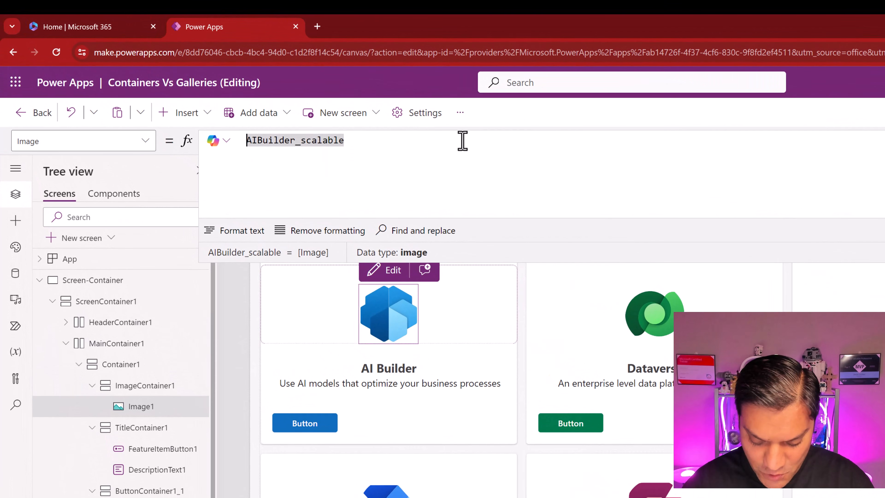
{"action": "type", "text": "//"}
{"action": "key", "text": "Right"}
{"action": "key", "text": "Right"}
{"action": "key", "text": "Right"}
{"action": "key", "text": "Right"}
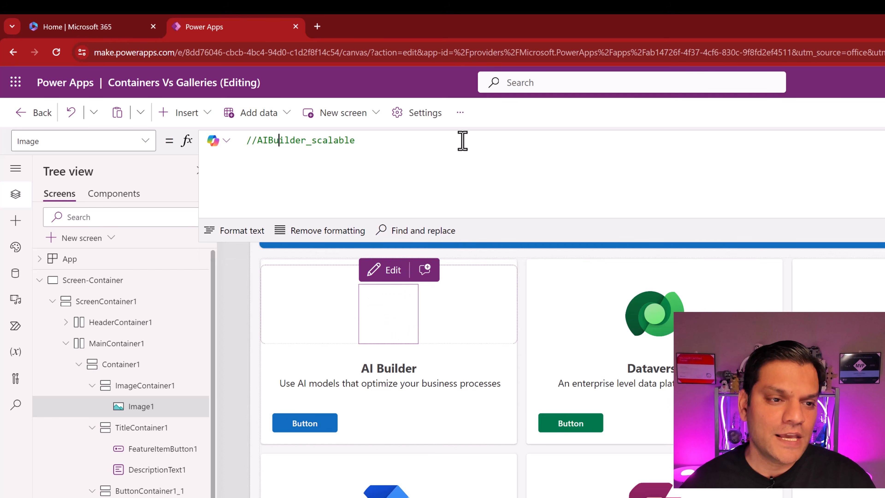
Add First(colNavigation).icon on a new line of Image1's Image formula
{"action": "key", "text": "Right"}
{"action": "key", "text": "Right"}
{"action": "key", "text": "Right"}
{"action": "key", "text": "Right"}
{"action": "key", "text": "Right"}
{"action": "key", "text": "Right"}
{"action": "key", "text": "Right"}
{"action": "key", "text": "Right"}
{"action": "key", "text": "Right"}
{"action": "key", "text": "Right"}
{"action": "key", "text": "Right"}
{"action": "key", "text": "Right"}
{"action": "key", "text": "Right"}
{"action": "key", "text": "Right"}
{"action": "key", "text": "Return"}
{"action": "type", "text": "First(colNavigation).icon"}
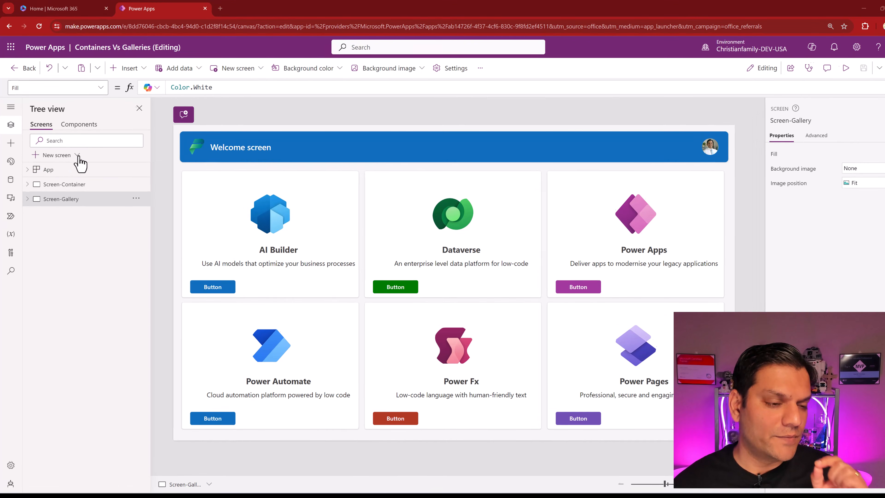
Browse the available new-screen templates, and show Screen-Gallery to review its card layout
{"action": "left_click", "coordinate": [77, 157]}
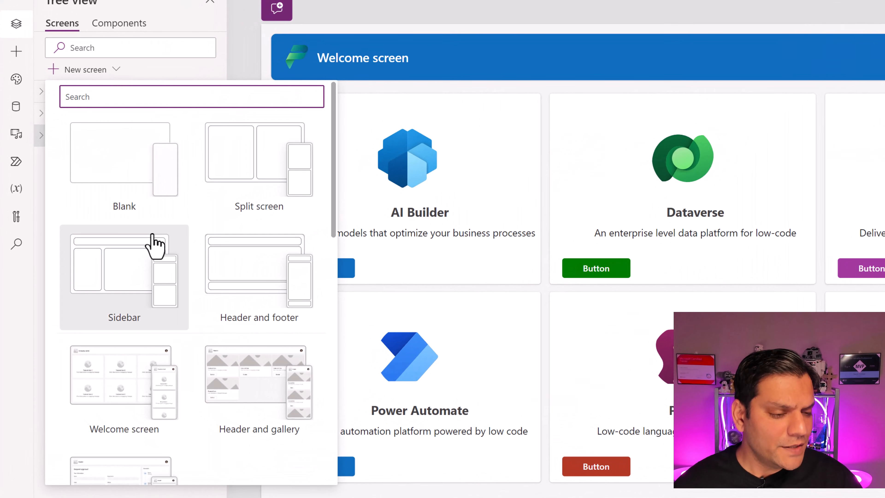
{"action": "scroll", "coordinate": [155, 241], "scroll_direction": "down", "scroll_amount": 3}
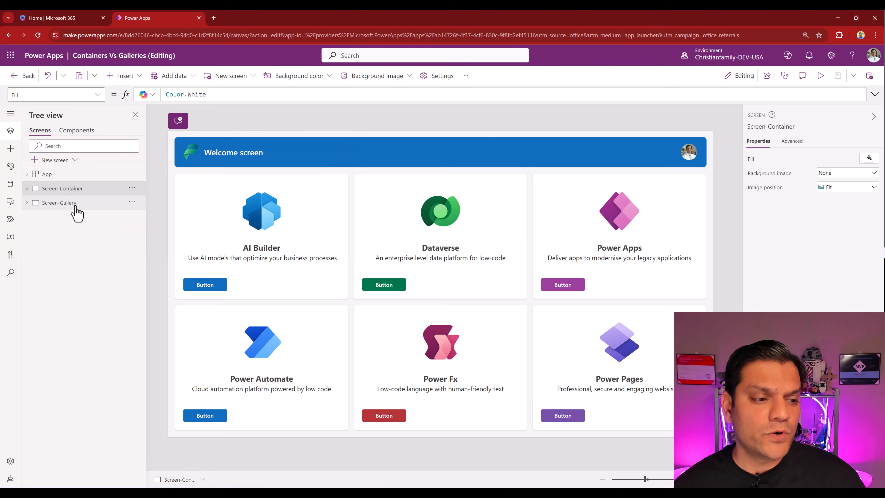
{"action": "left_click", "coordinate": [75, 204]}
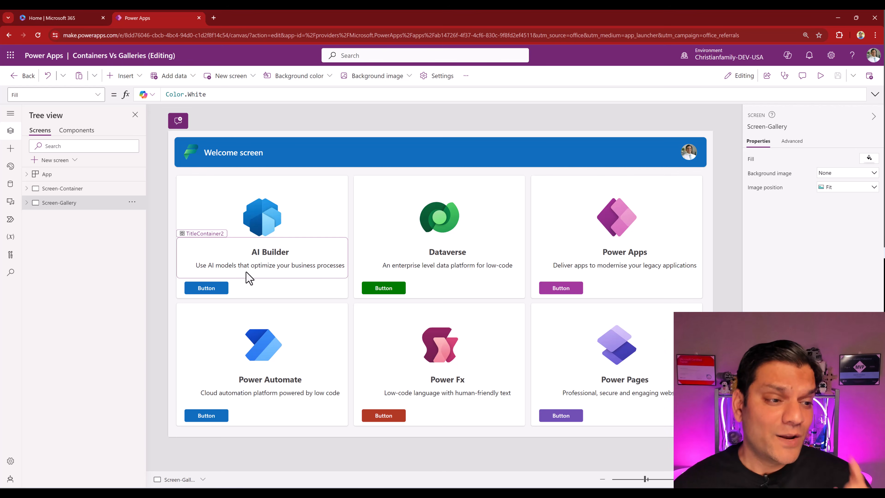
Add a new screen based on the Welcome screen template
{"action": "left_click", "coordinate": [50, 161]}
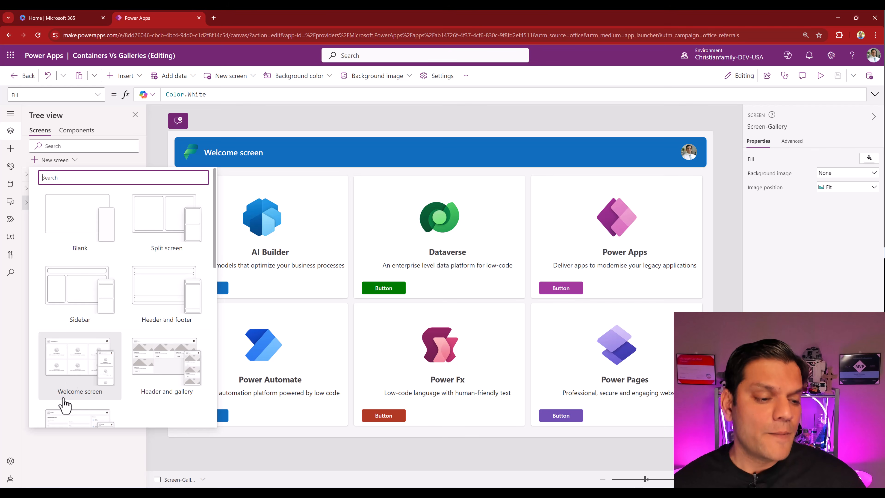
{"action": "scroll", "coordinate": [65, 402], "scroll_direction": "down", "scroll_amount": 1}
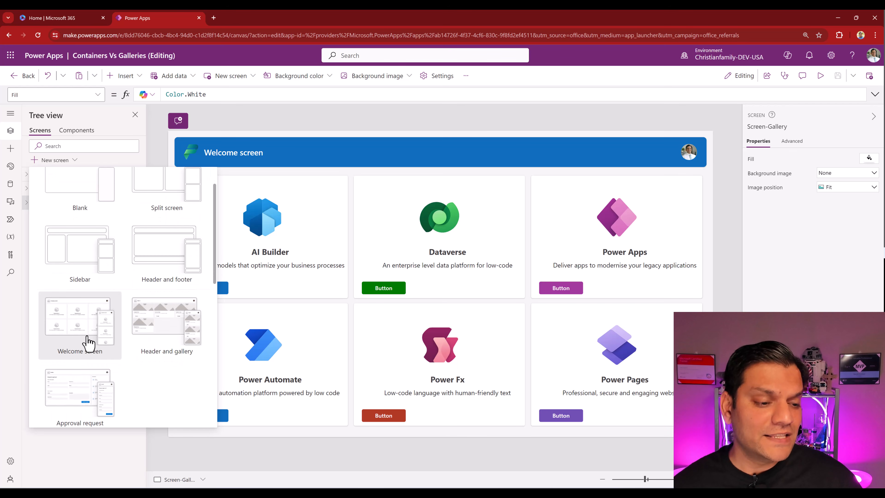
{"action": "left_click", "coordinate": [88, 343]}
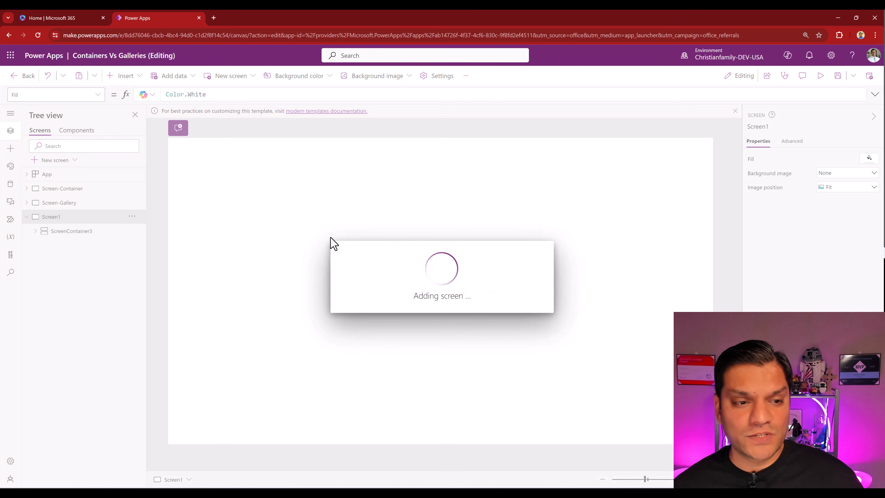
Expand the new welcome screen's header, main, image and title containers to examine the template's structure
{"action": "left_click", "coordinate": [35, 231]}
{"action": "left_click", "coordinate": [44, 245]}
{"action": "left_click", "coordinate": [45, 274]}
{"action": "left_click", "coordinate": [53, 288]}
{"action": "left_click", "coordinate": [62, 302]}
{"action": "left_click", "coordinate": [63, 330]}
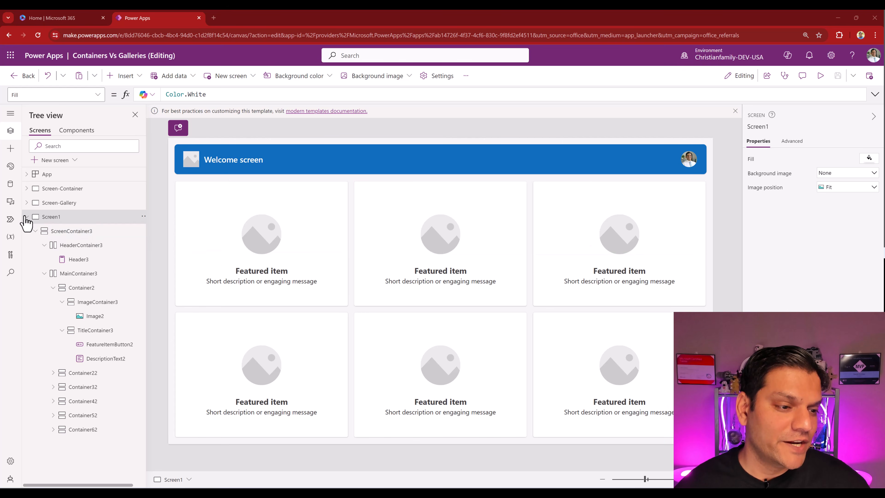
Add a blank screen and insert a plain container on it, enlarged to about 1227 by 648
{"action": "left_click", "coordinate": [69, 160]}
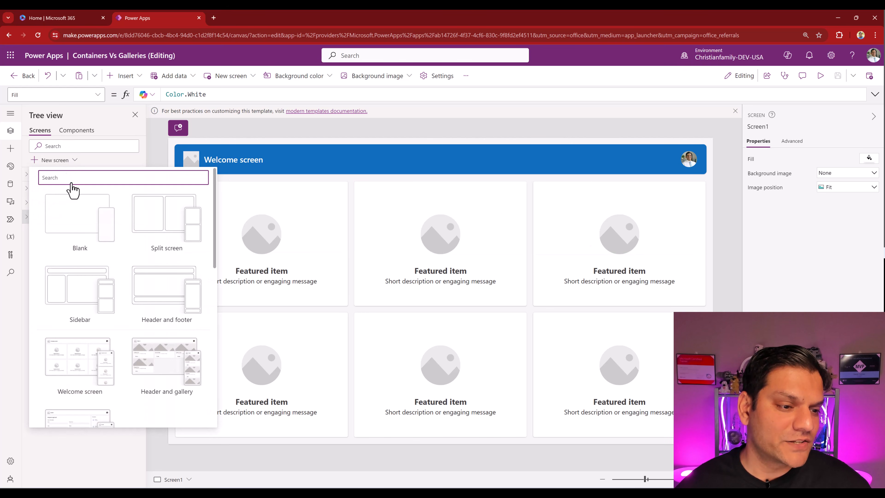
{"action": "left_click", "coordinate": [72, 215]}
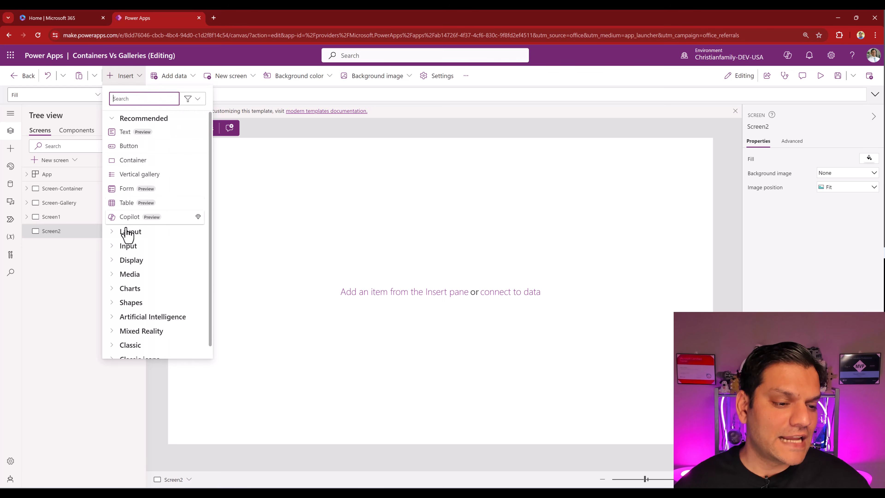
{"action": "left_click", "coordinate": [114, 234]}
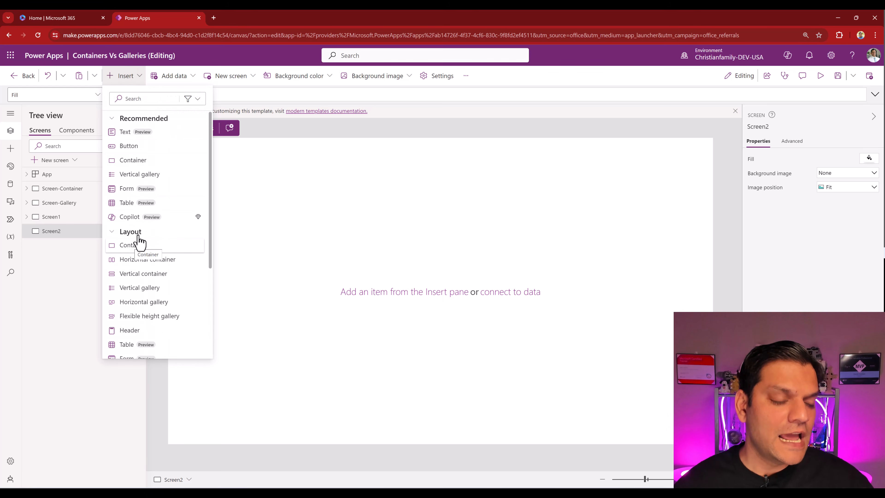
{"action": "left_click", "coordinate": [133, 245]}
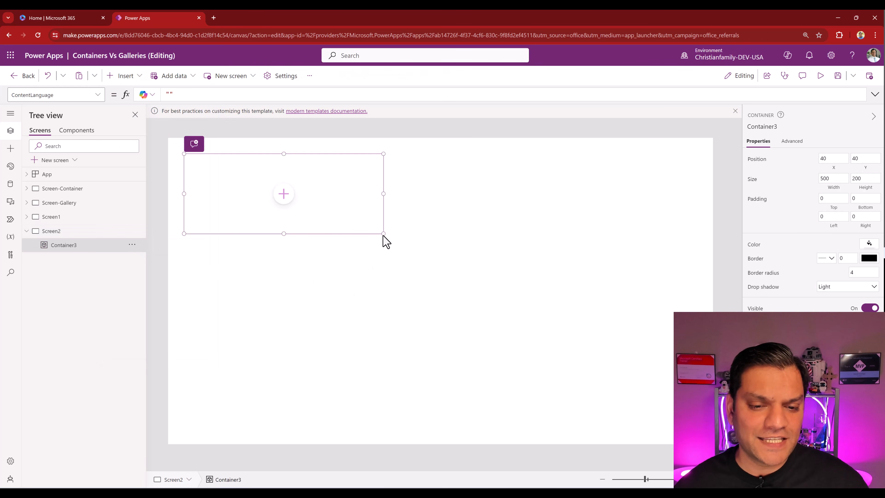
{"action": "left_click_drag", "start_coordinate": [383, 233], "coordinate": [672, 412]}
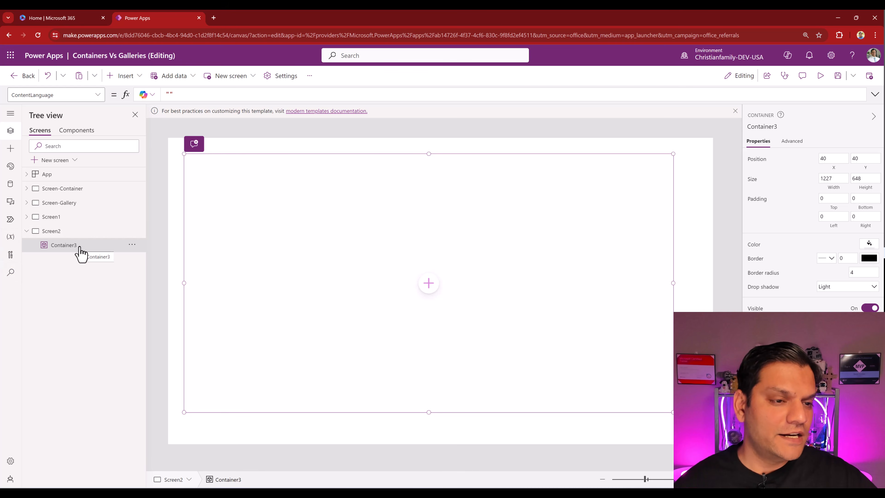
Nest a second plain container inside Container3 and enlarge it to nearly fill its parent
{"action": "left_click", "coordinate": [126, 78]}
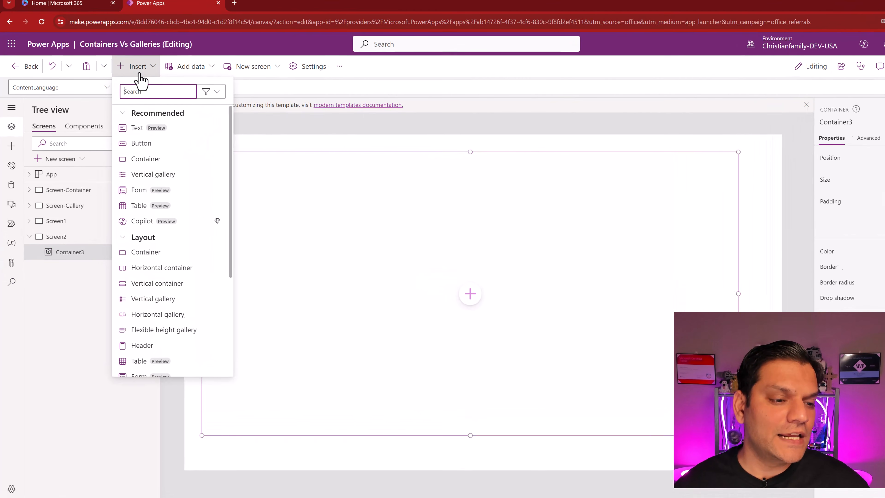
{"action": "left_click", "coordinate": [136, 251]}
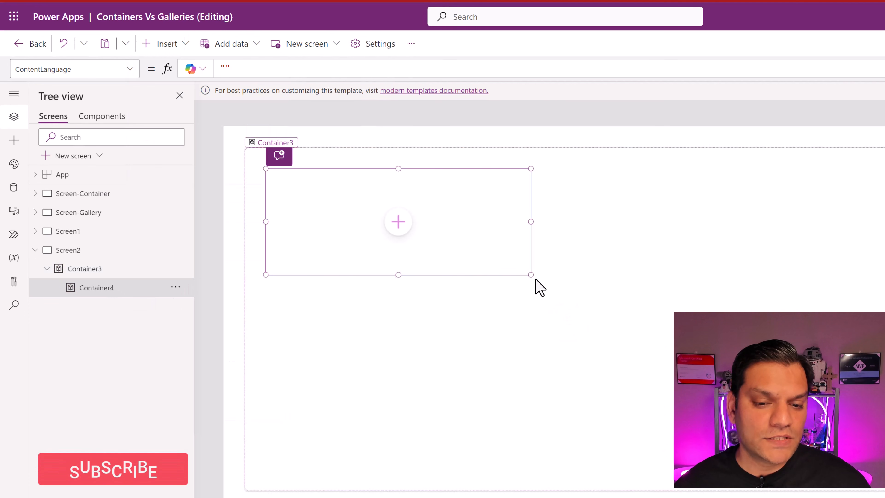
{"action": "left_click_drag", "start_coordinate": [530, 274], "coordinate": [864, 448]}
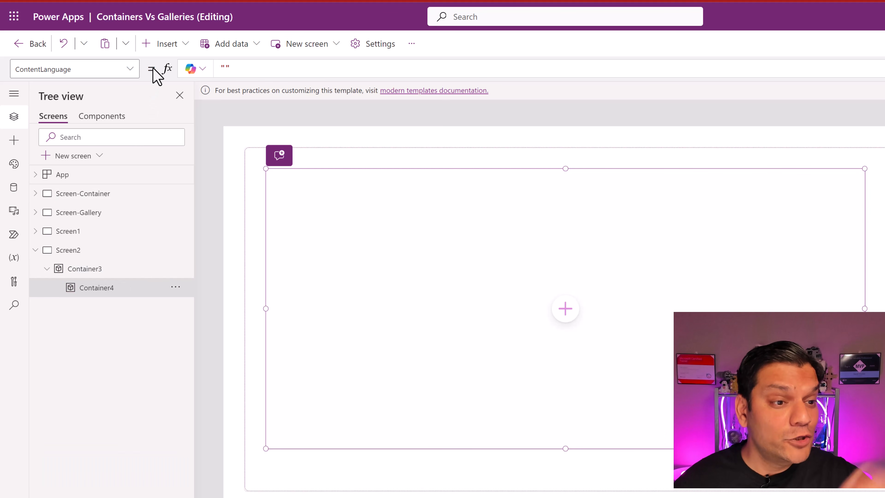
Nest a third plain container inside Container4 and enlarge it to just within its parent's borders
{"action": "left_click", "coordinate": [167, 45]}
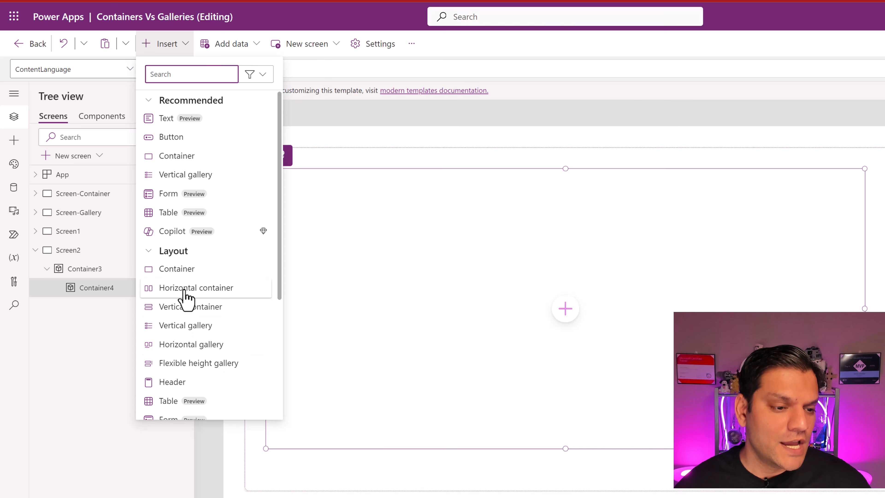
{"action": "left_click", "coordinate": [187, 270]}
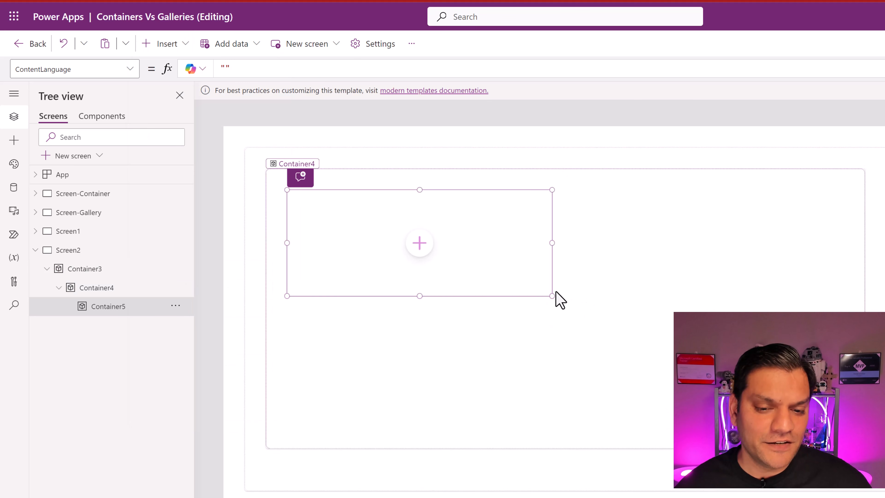
{"action": "left_click_drag", "start_coordinate": [552, 296], "coordinate": [839, 427]}
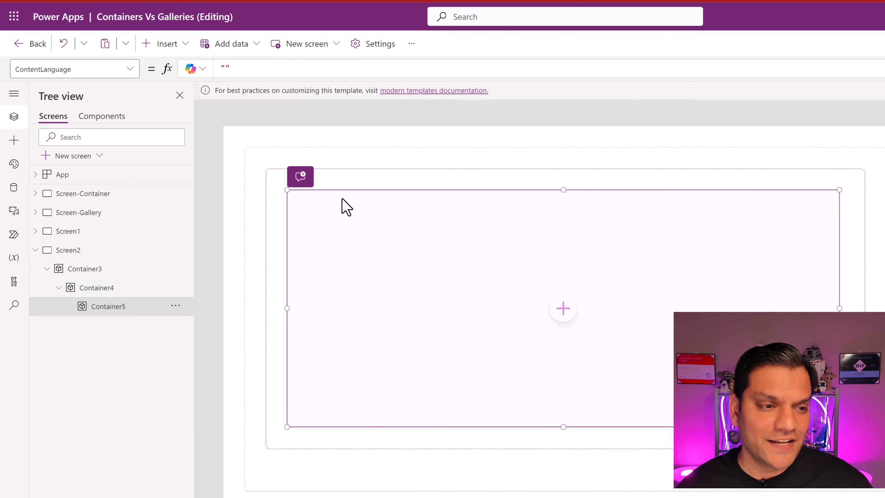
Nest further plain containers below Container5, inserting each one inside the previous to build a chain about twenty levels deep
{"action": "left_click", "coordinate": [188, 45]}
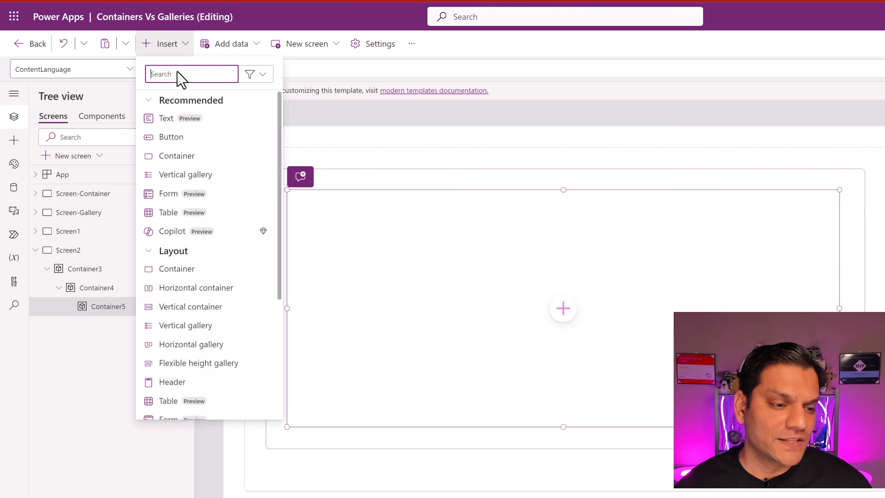
{"action": "left_click", "coordinate": [205, 274]}
{"action": "left_click", "coordinate": [167, 44]}
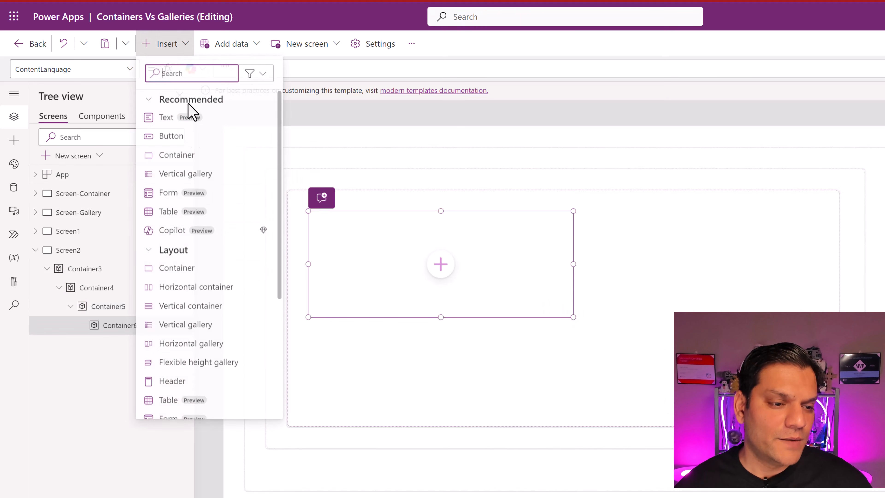
{"action": "left_click", "coordinate": [192, 267]}
{"action": "left_click", "coordinate": [180, 45]}
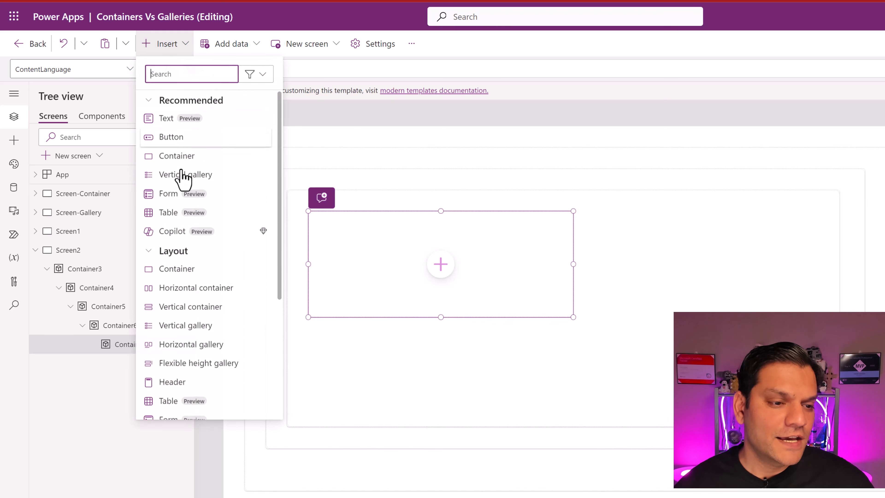
{"action": "left_click", "coordinate": [184, 267]}
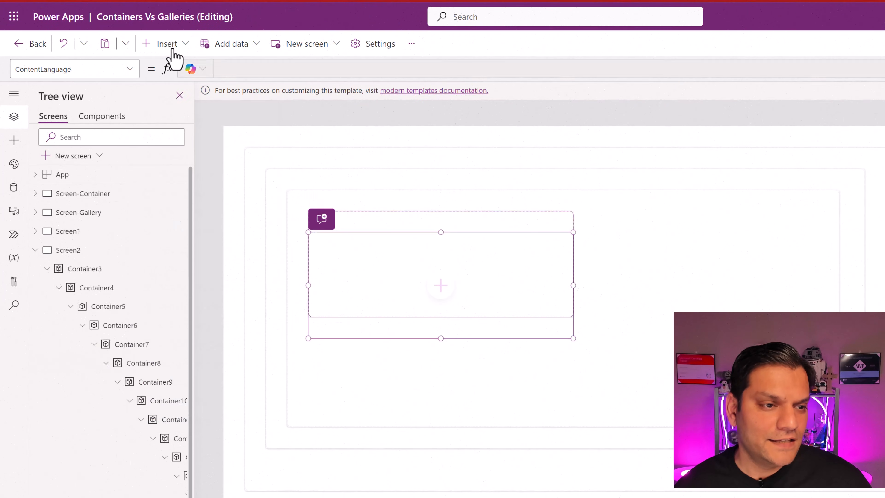
{"action": "left_click", "coordinate": [166, 43]}
{"action": "left_click", "coordinate": [184, 272]}
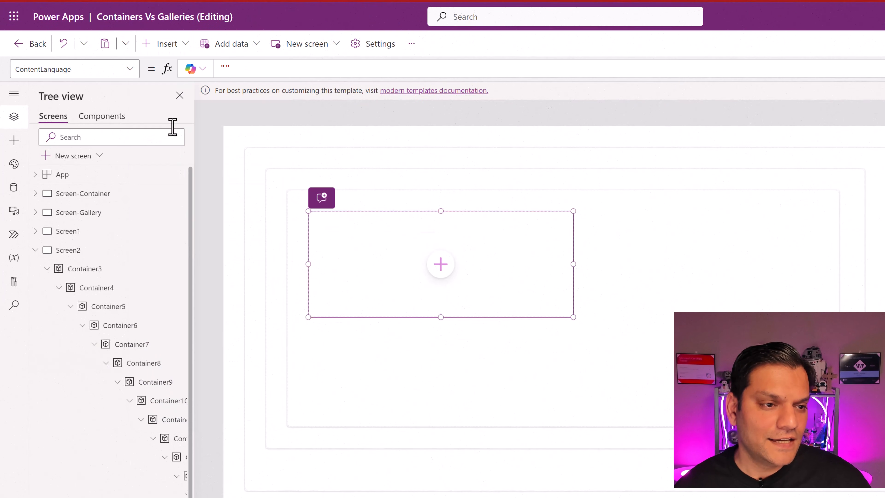
{"action": "left_click", "coordinate": [175, 45]}
{"action": "left_click", "coordinate": [191, 272]}
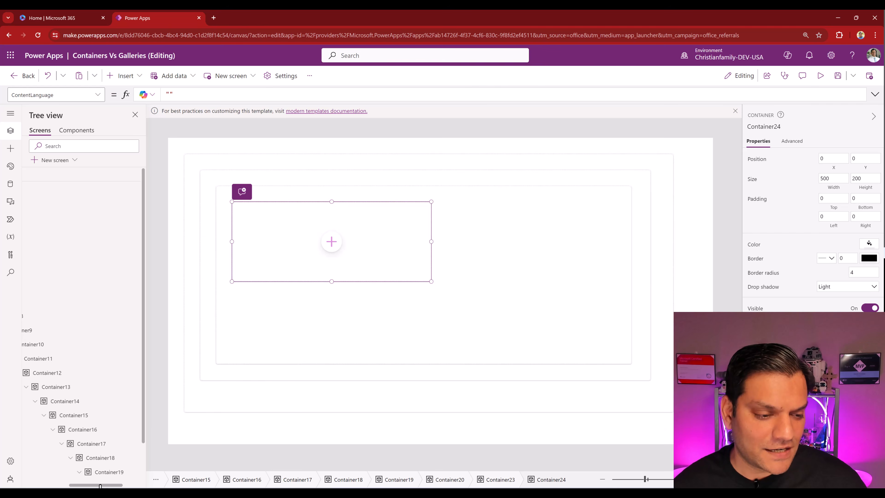
{"action": "left_click_drag", "start_coordinate": [97, 486], "coordinate": [50, 485]}
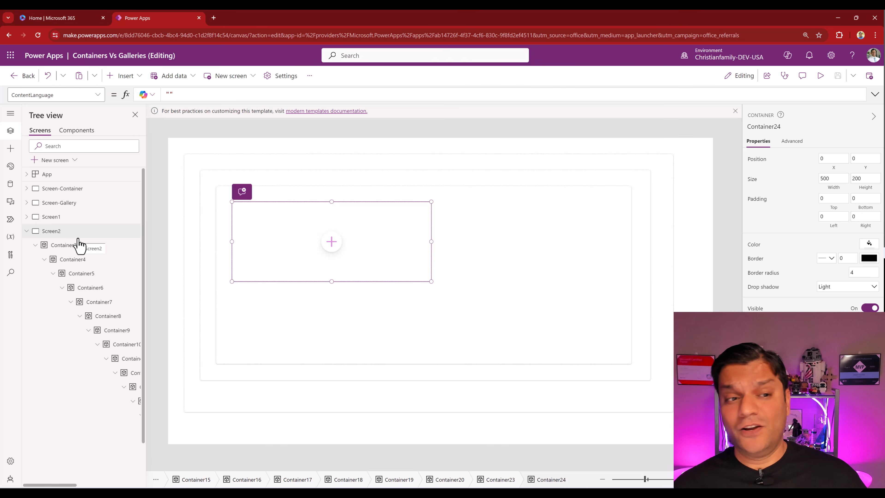
{"action": "left_click", "coordinate": [141, 81]}
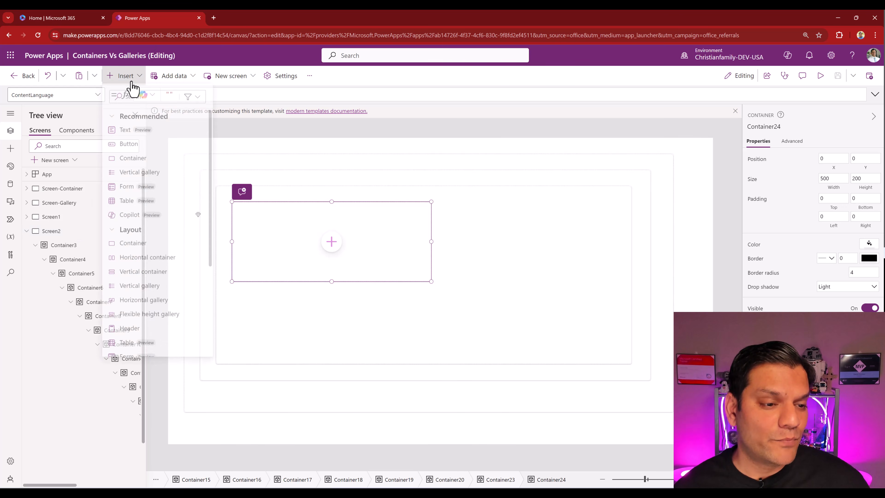
{"action": "left_click", "coordinate": [124, 251]}
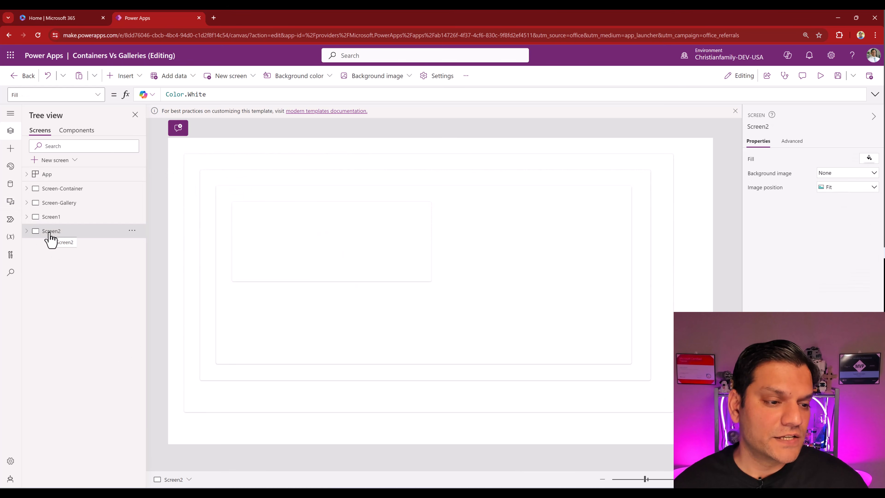
Add another blank screen to the app
{"action": "left_click", "coordinate": [68, 161]}
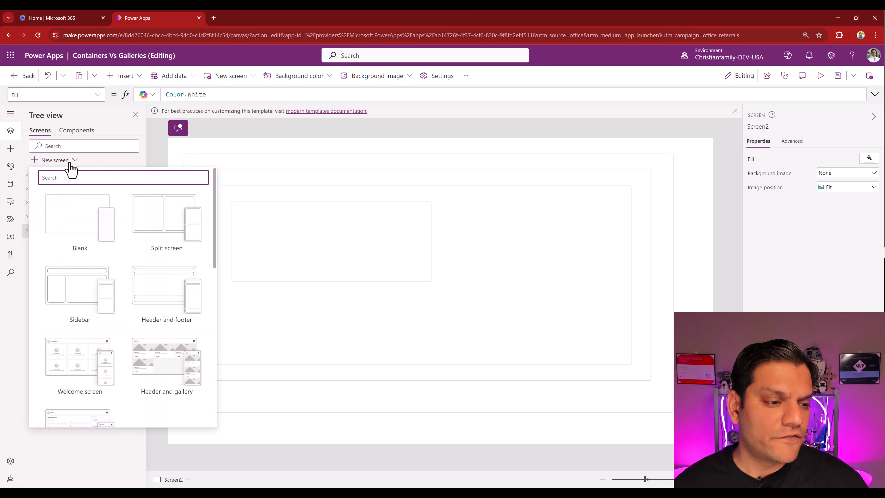
{"action": "left_click", "coordinate": [79, 223]}
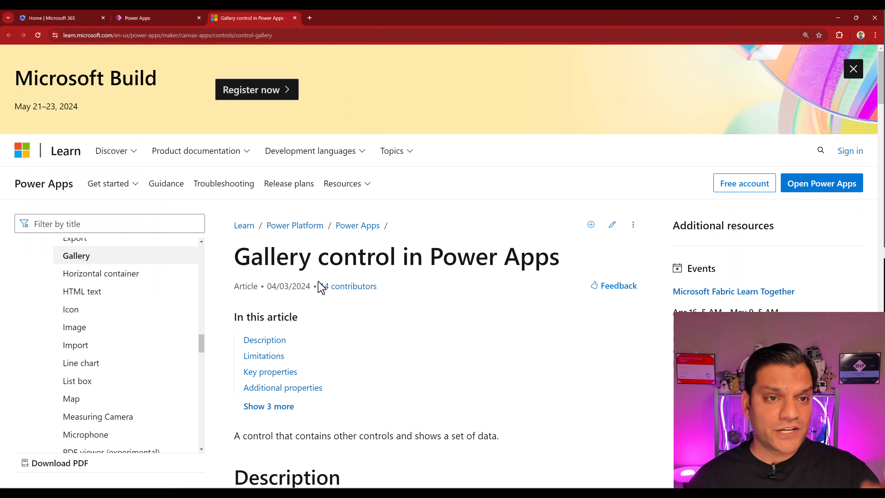
Read the Limitations section of the Gallery control documentation, including unsupported controls and gallery nesting
{"action": "scroll", "coordinate": [391, 335], "scroll_direction": "down", "scroll_amount": 5}
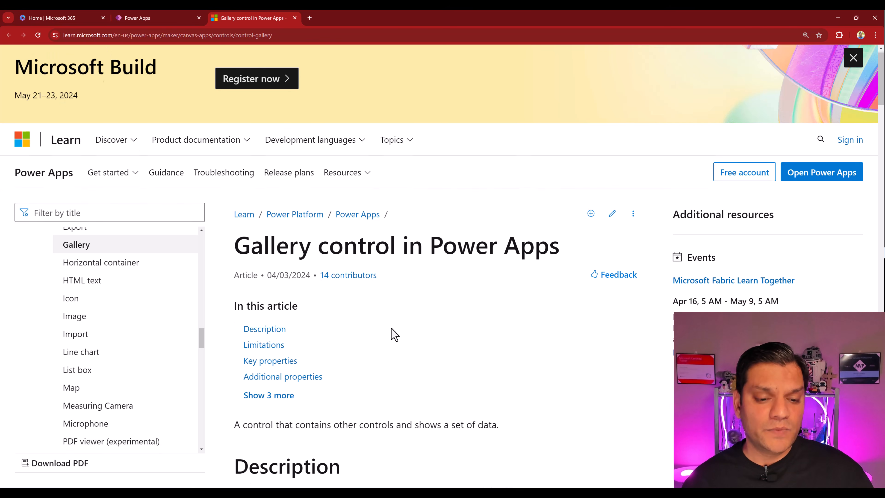
{"action": "scroll", "coordinate": [391, 328], "scroll_direction": "down", "scroll_amount": 12}
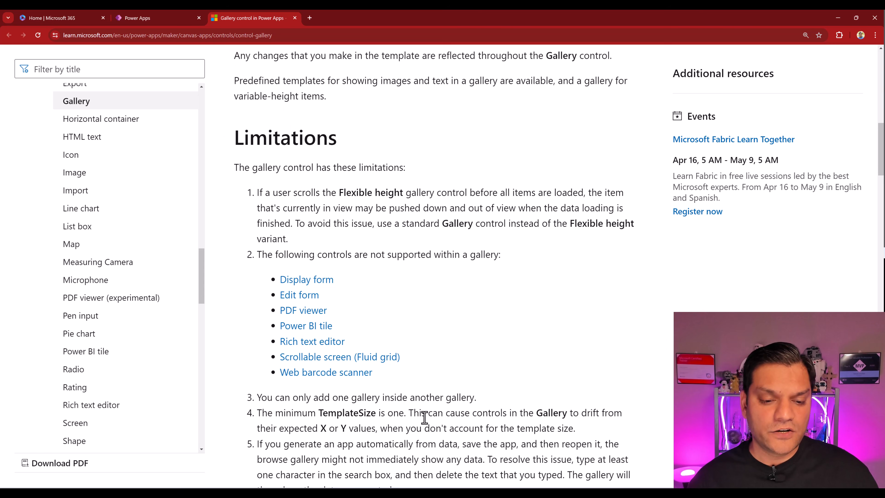
{"action": "scroll", "coordinate": [424, 417], "scroll_direction": "down", "scroll_amount": 2}
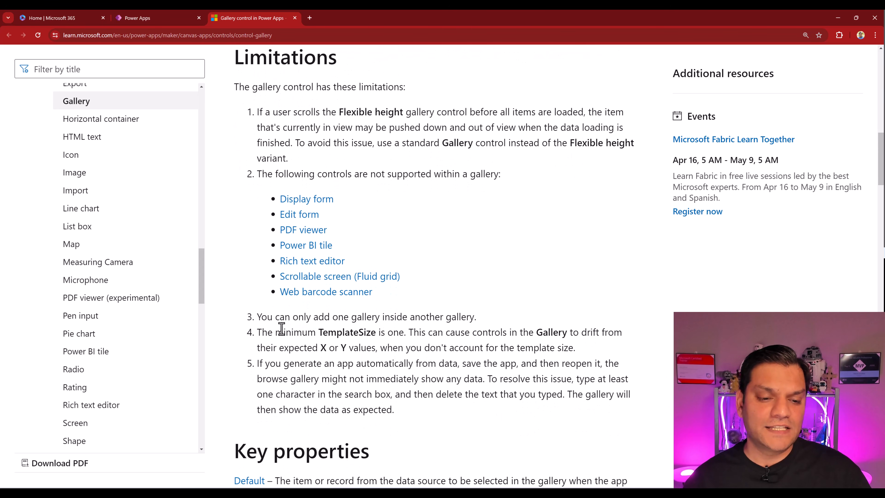
{"action": "scroll", "coordinate": [282, 328], "scroll_direction": "up", "scroll_amount": 1}
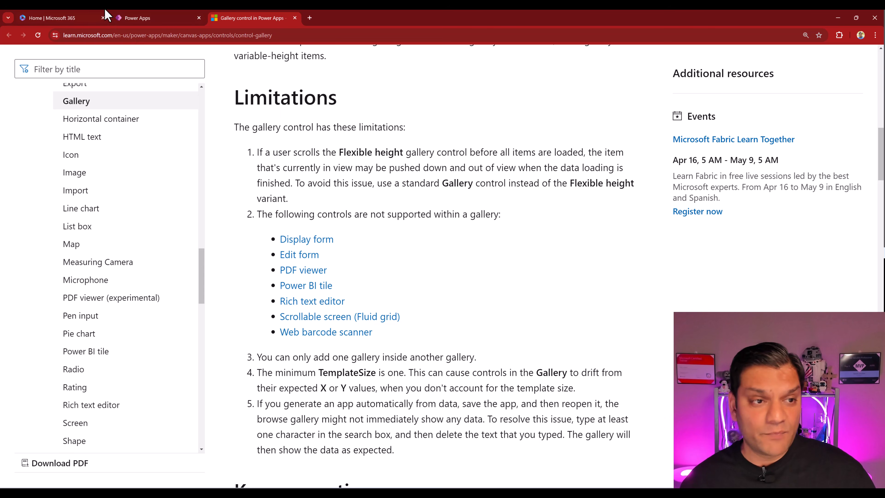
Switch back to Power Apps, insert a vertical gallery on the blank Screen3 and enlarge it to about 776 by 691
{"action": "left_click", "coordinate": [138, 16]}
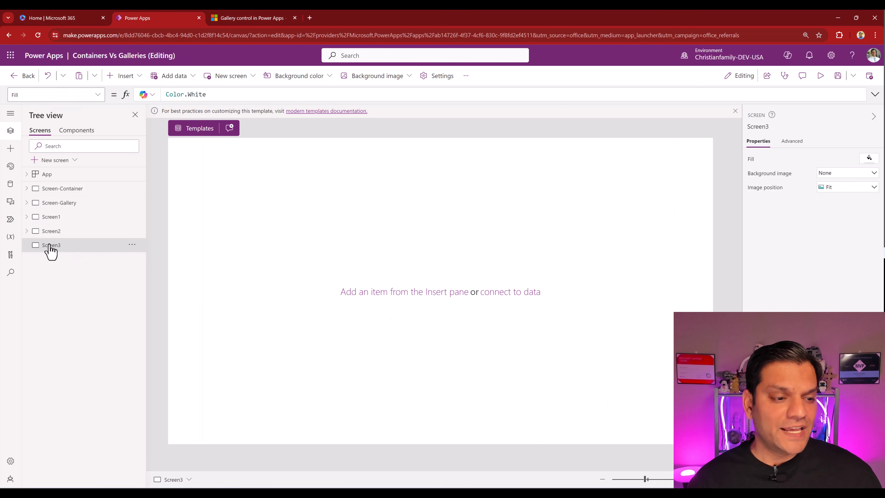
{"action": "left_click", "coordinate": [127, 76]}
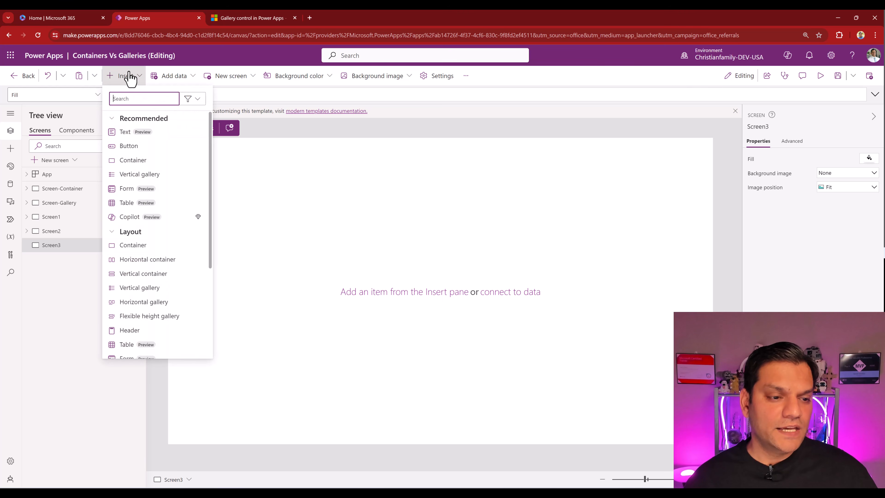
{"action": "left_click", "coordinate": [138, 178]}
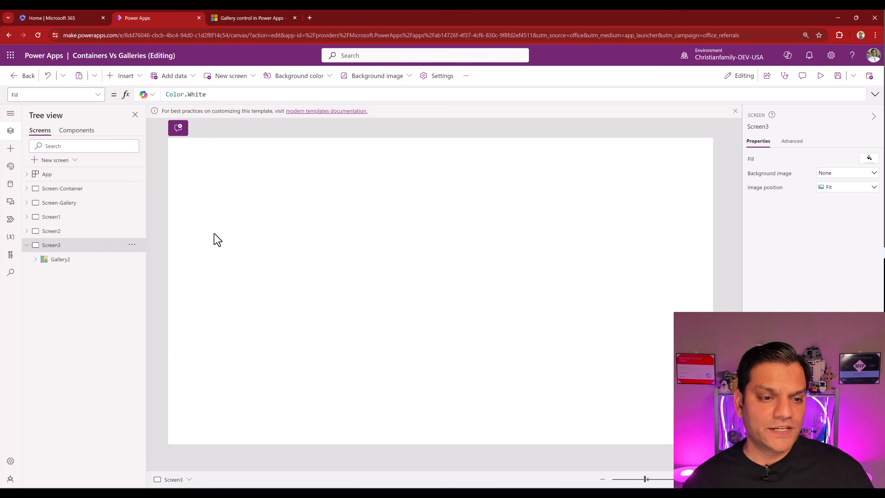
{"action": "left_click", "coordinate": [460, 358]}
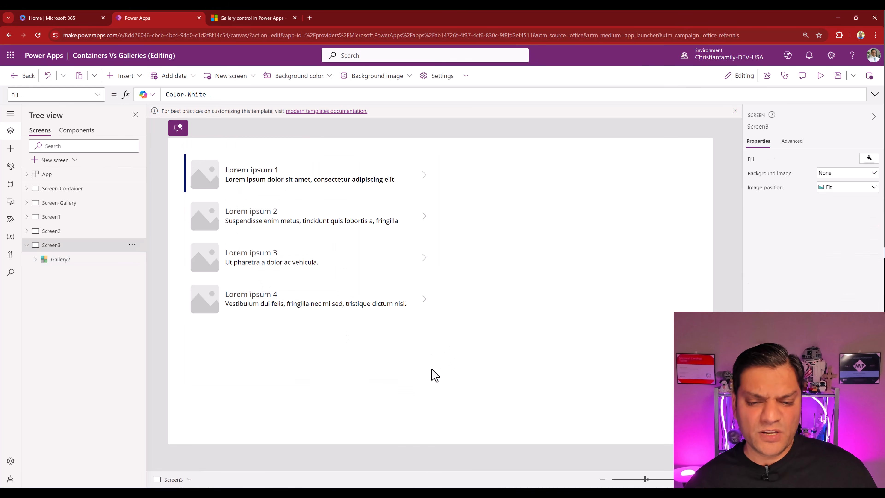
{"action": "left_click", "coordinate": [413, 353]}
{"action": "left_click_drag", "start_coordinate": [439, 384], "coordinate": [486, 431]}
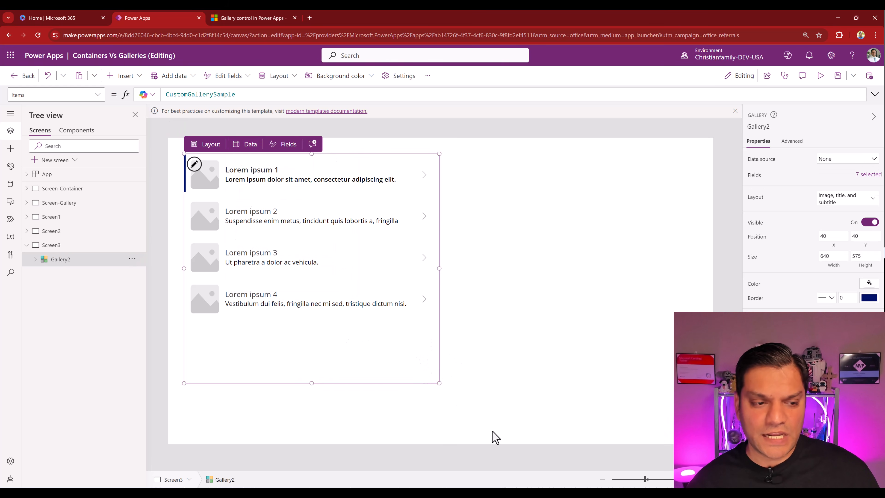
Nest a second vertical gallery inside Gallery2 and dismiss its data source prompt
{"action": "left_click", "coordinate": [445, 191]}
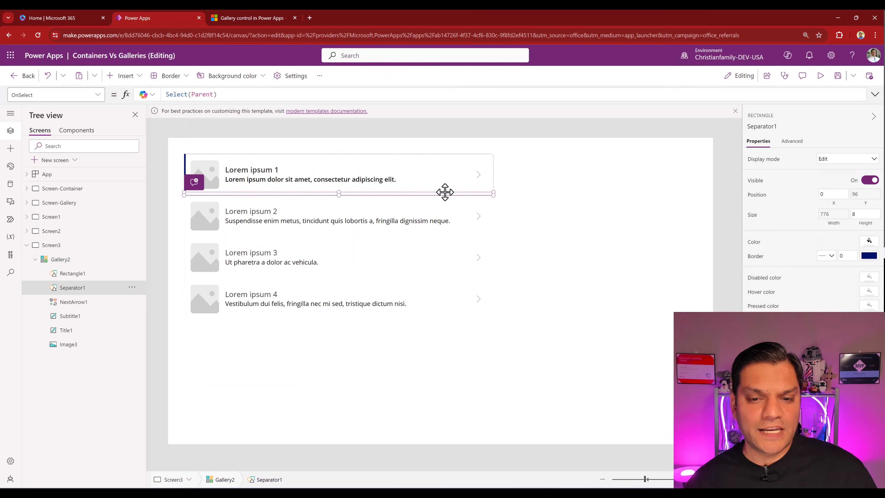
{"action": "left_click", "coordinate": [493, 181]}
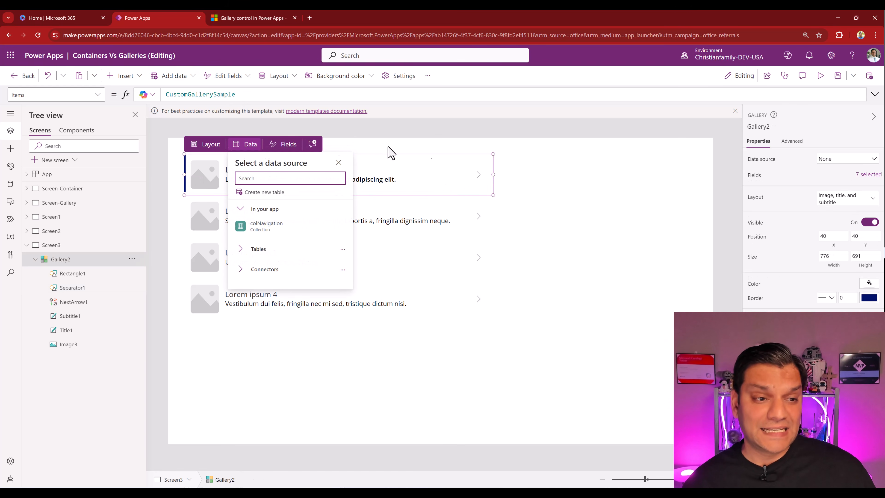
{"action": "left_click", "coordinate": [130, 80]}
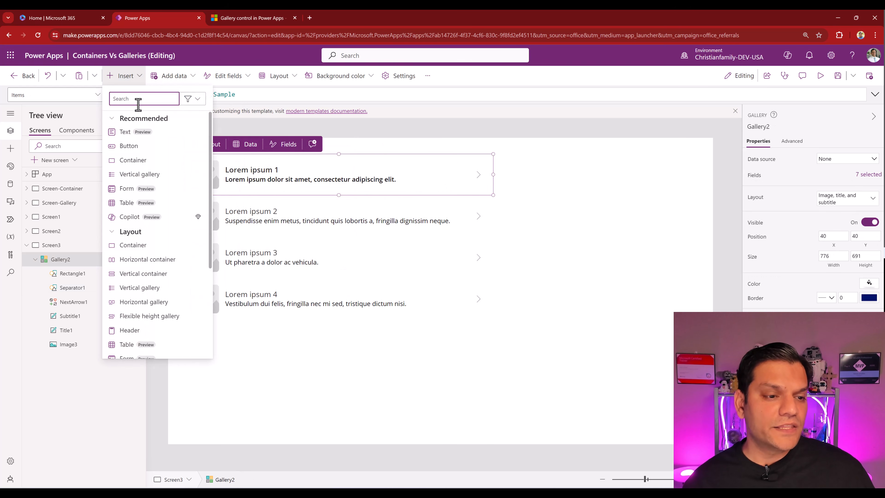
{"action": "left_click", "coordinate": [140, 178]}
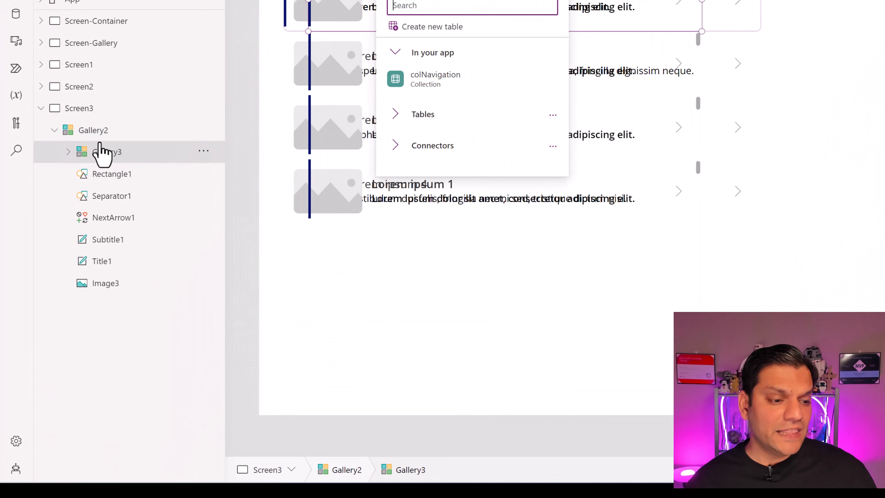
{"action": "left_click", "coordinate": [790, 115]}
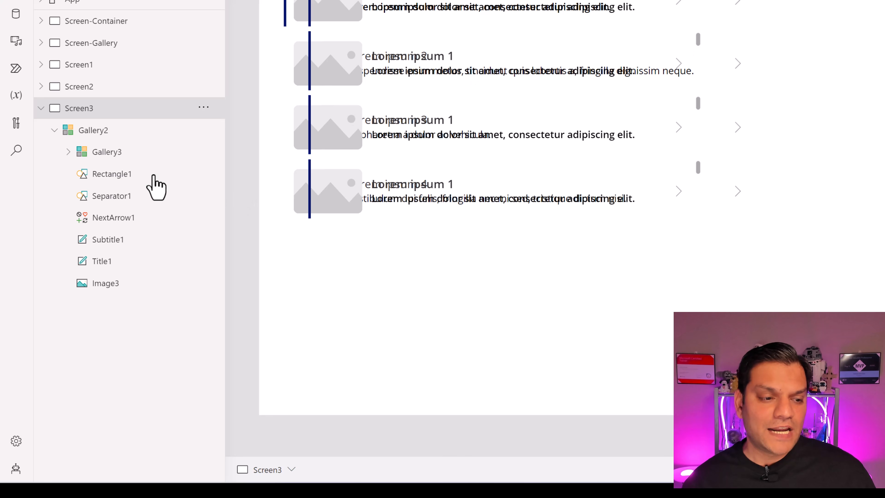
Try to nest a third vertical gallery inside Gallery3
{"action": "left_click", "coordinate": [140, 155]}
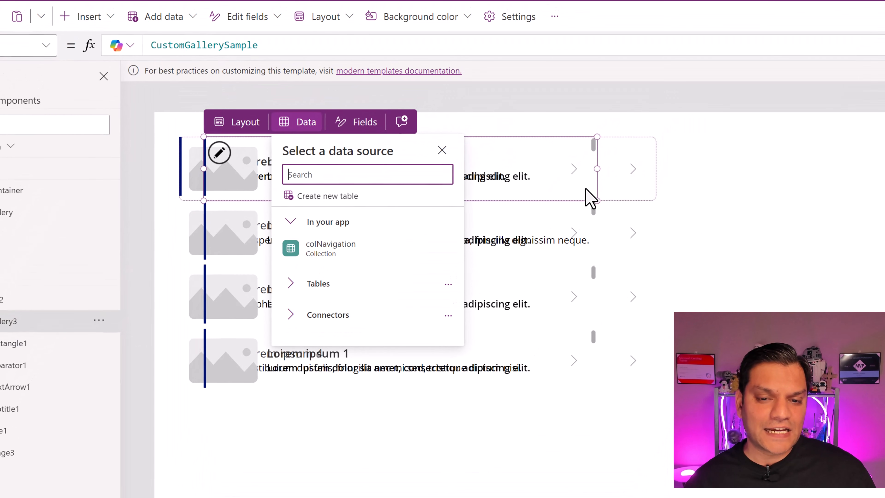
{"action": "left_click", "coordinate": [651, 85]}
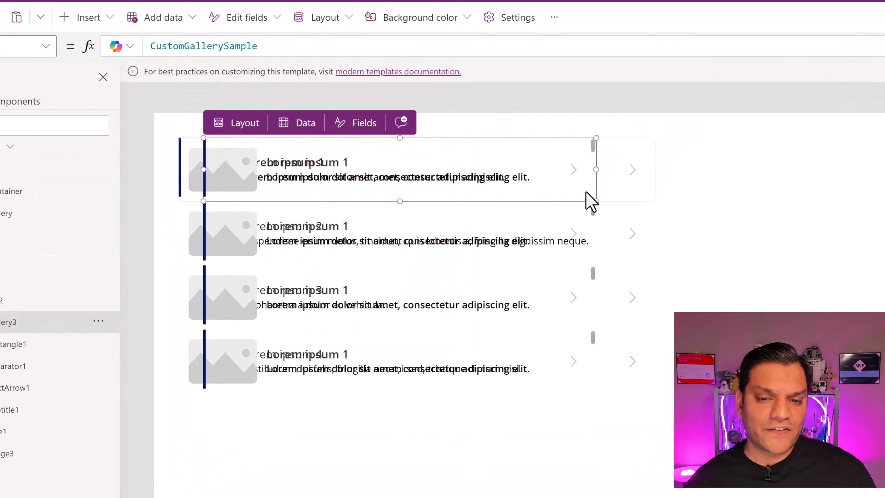
{"action": "left_click", "coordinate": [106, 21]}
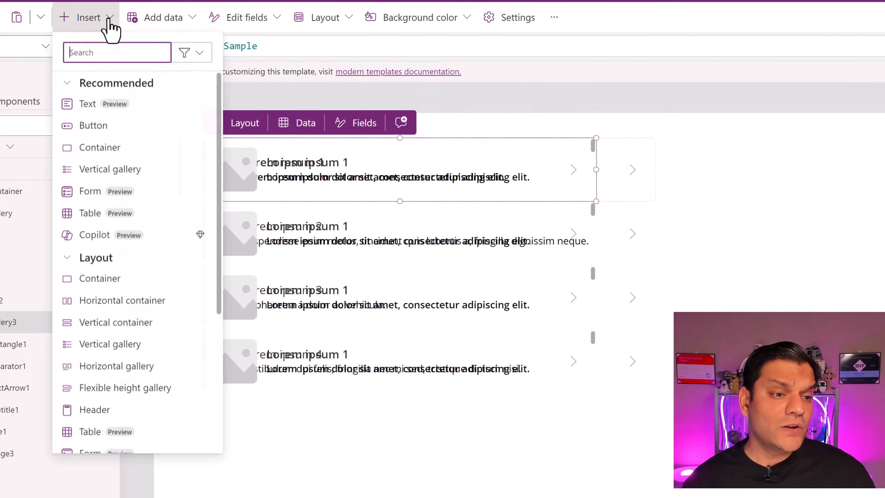
{"action": "left_click", "coordinate": [89, 171]}
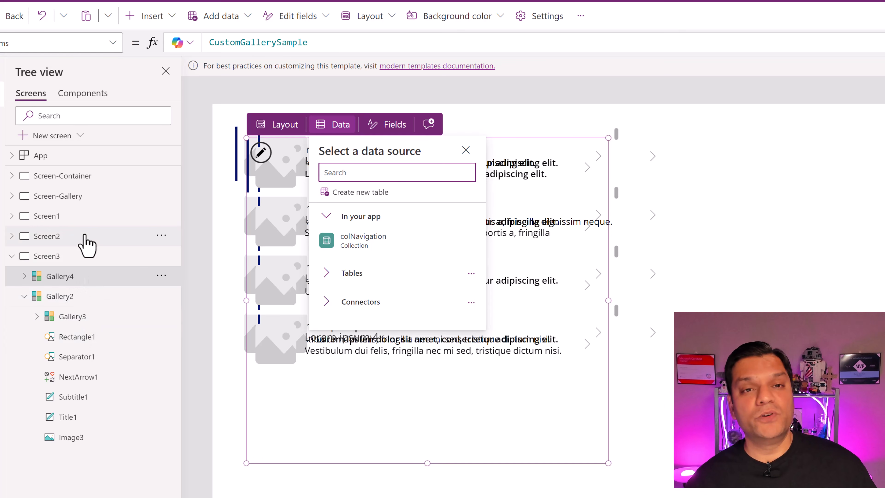
Expand Screen2 to review its nested container hierarchy, and collapse it again to compare with Screen3's galleries
{"action": "left_click", "coordinate": [70, 240]}
{"action": "left_click", "coordinate": [10, 238]}
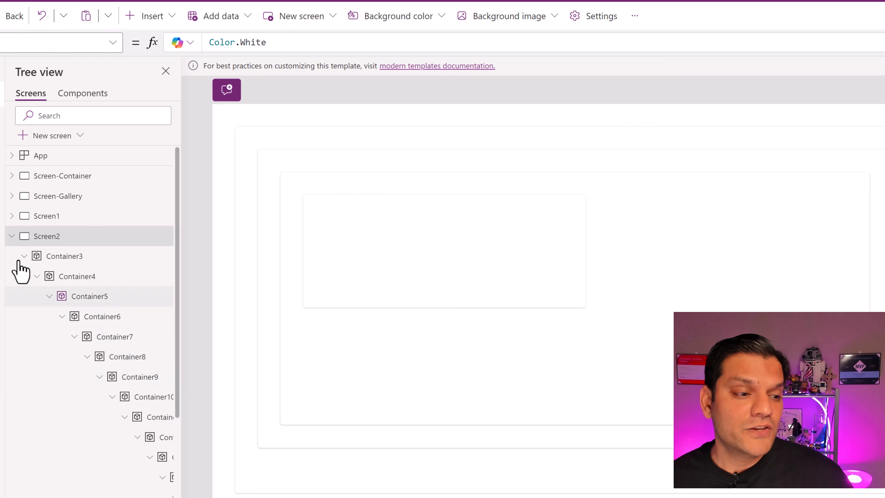
{"action": "left_click", "coordinate": [11, 236]}
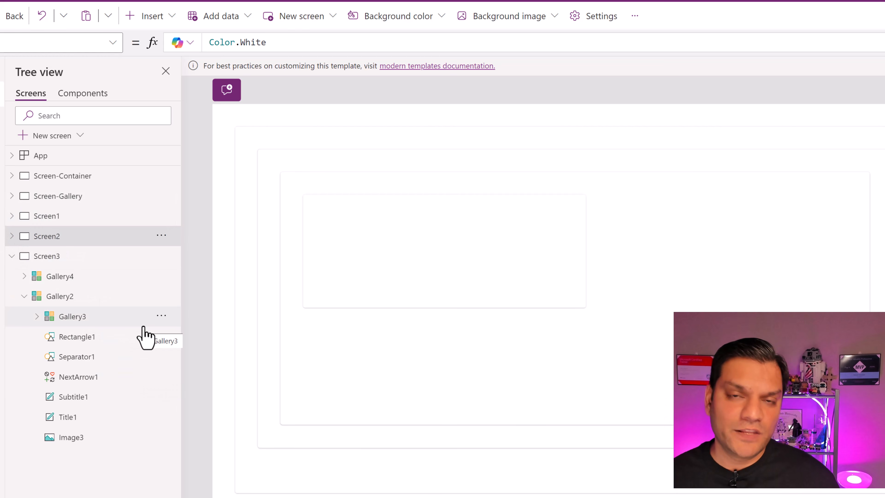